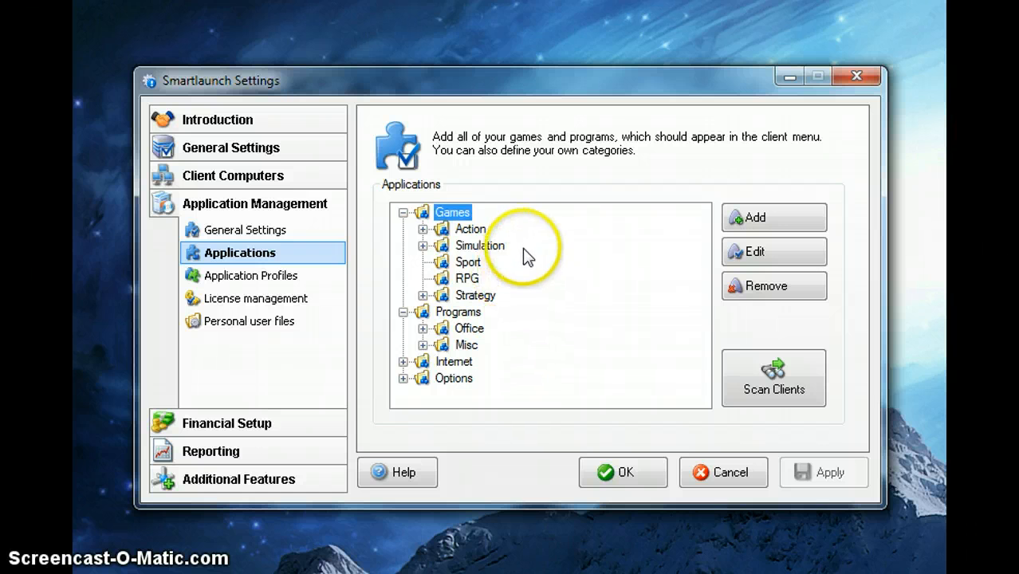
Expand the Internet and Options categories in the application tree and review the applications they contain.
{"action": "left_click", "coordinate": [457, 312]}
{"action": "left_click", "coordinate": [461, 364]}
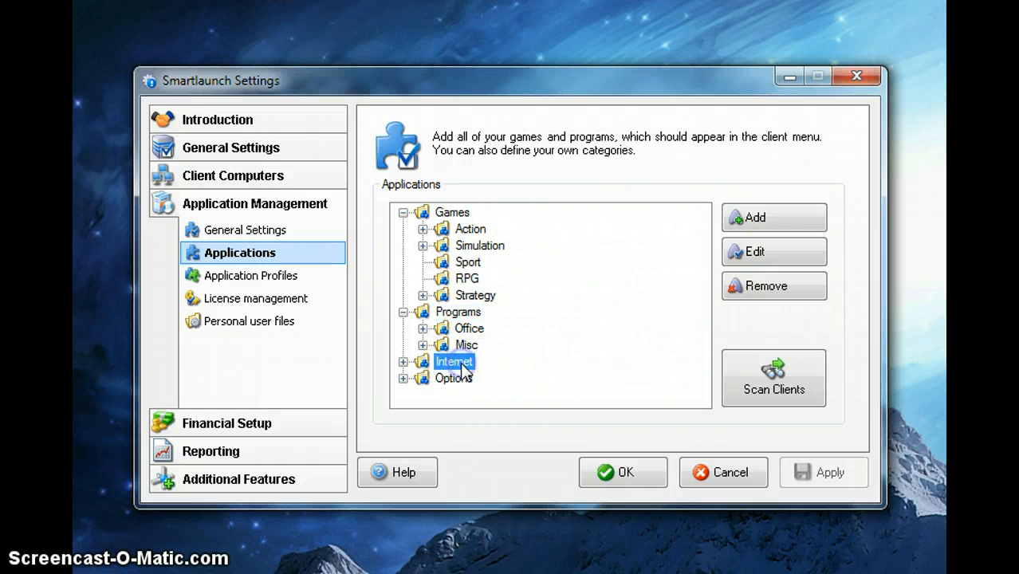
{"action": "left_click", "coordinate": [403, 362]}
{"action": "left_click", "coordinate": [403, 395]}
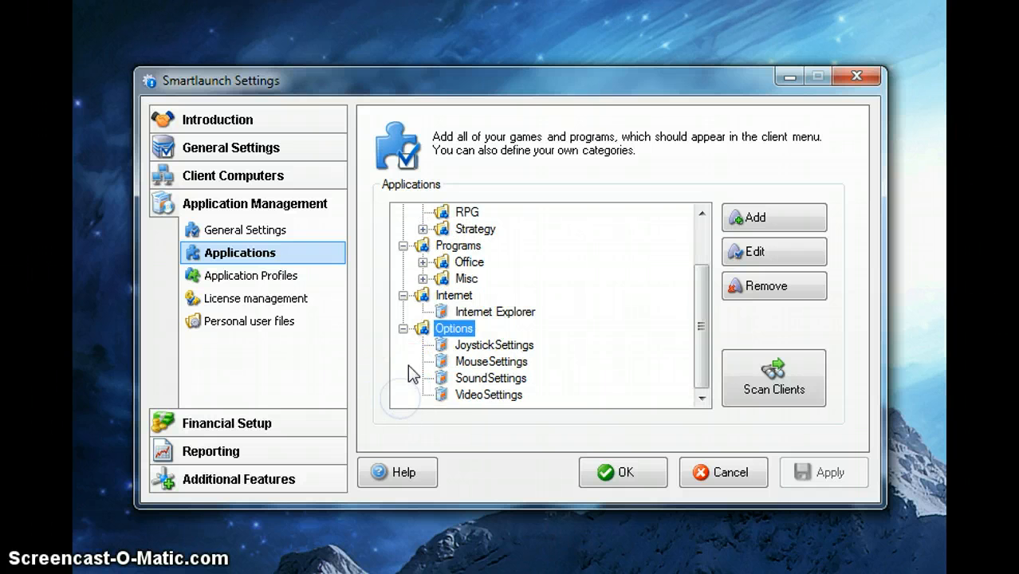
{"action": "scroll", "coordinate": [411, 343], "scroll_direction": "up", "scroll_amount": 2}
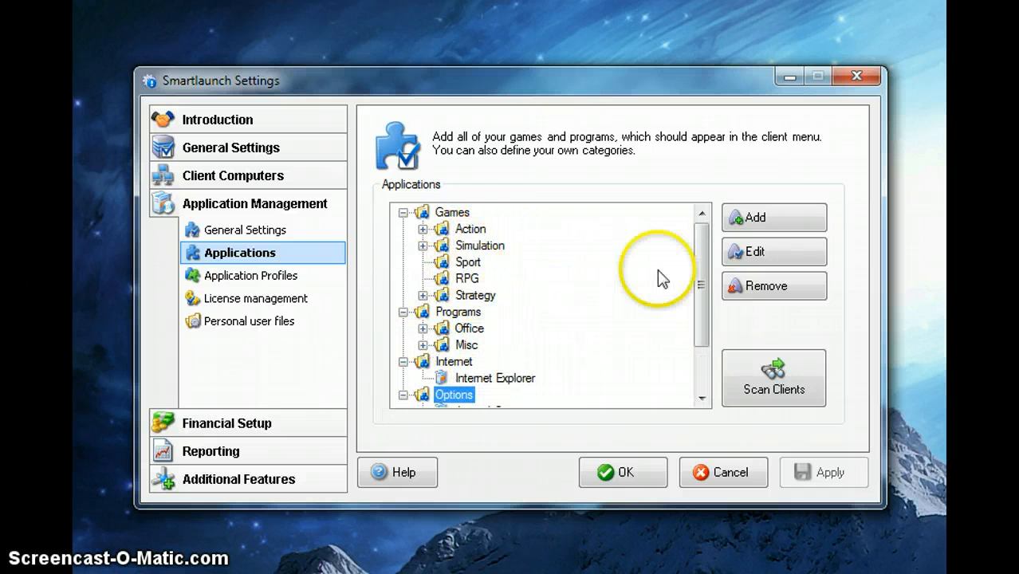
Start adding a new application under the Action subcategory of Games.
{"action": "left_click", "coordinate": [449, 212]}
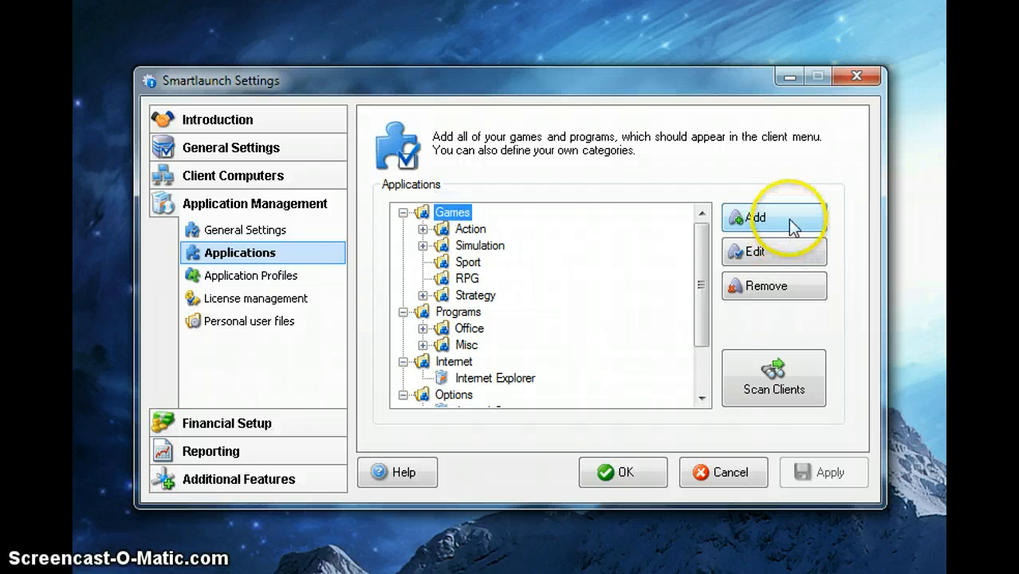
{"action": "left_click", "coordinate": [471, 228]}
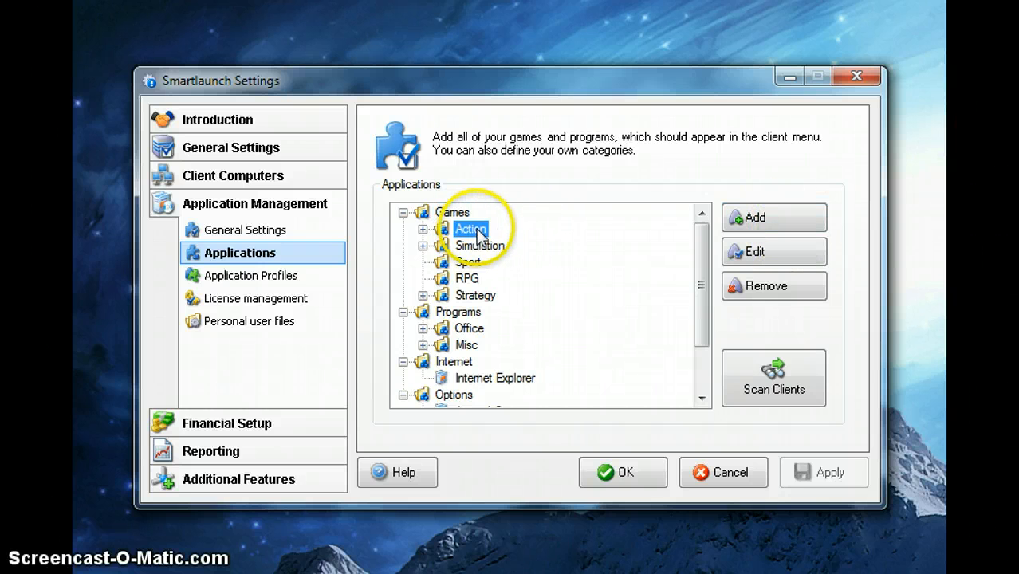
{"action": "left_click", "coordinate": [746, 226]}
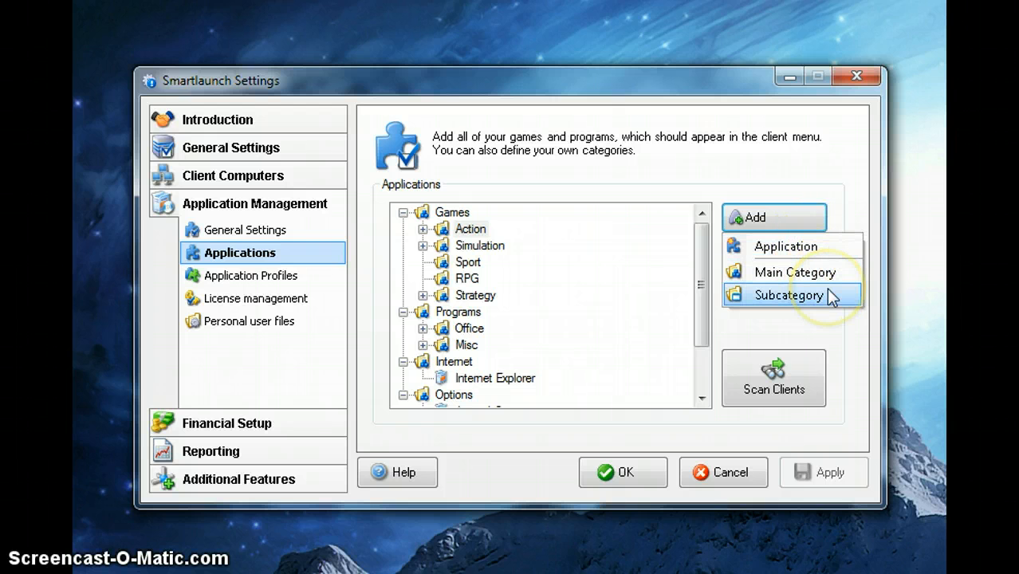
{"action": "left_click", "coordinate": [825, 257]}
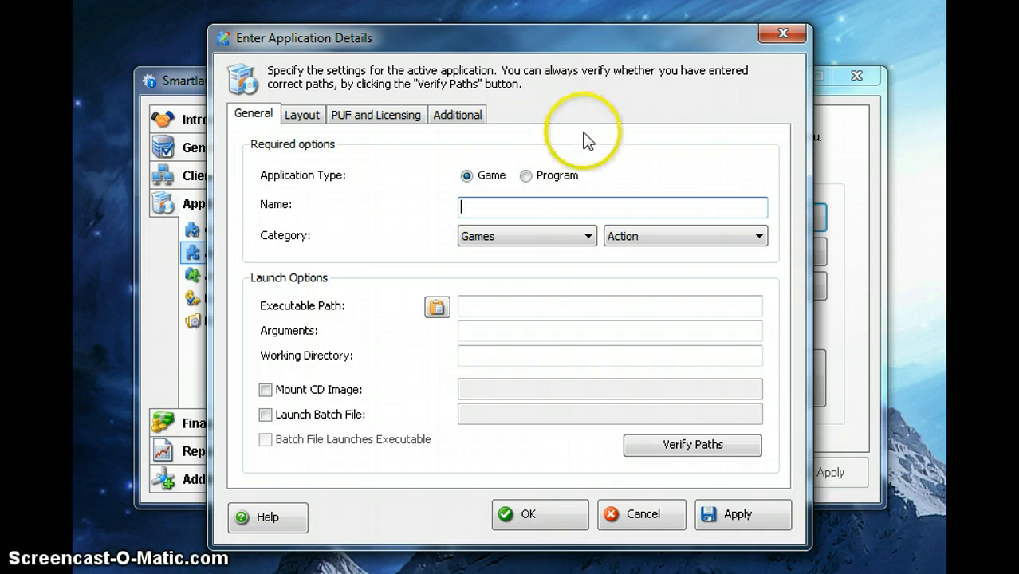
Set the application type to Game, name it League of Legends, and assign it to the Games category, Action subcategory.
{"action": "left_click", "coordinate": [543, 177]}
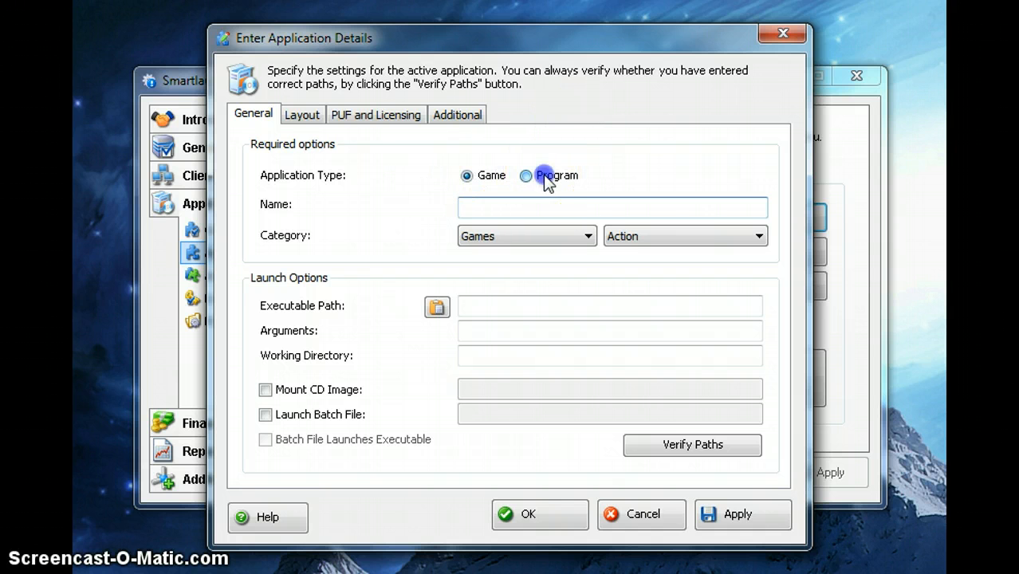
{"action": "left_click", "coordinate": [482, 178]}
{"action": "left_click", "coordinate": [491, 208]}
{"action": "type", "text": "League of Legend"}
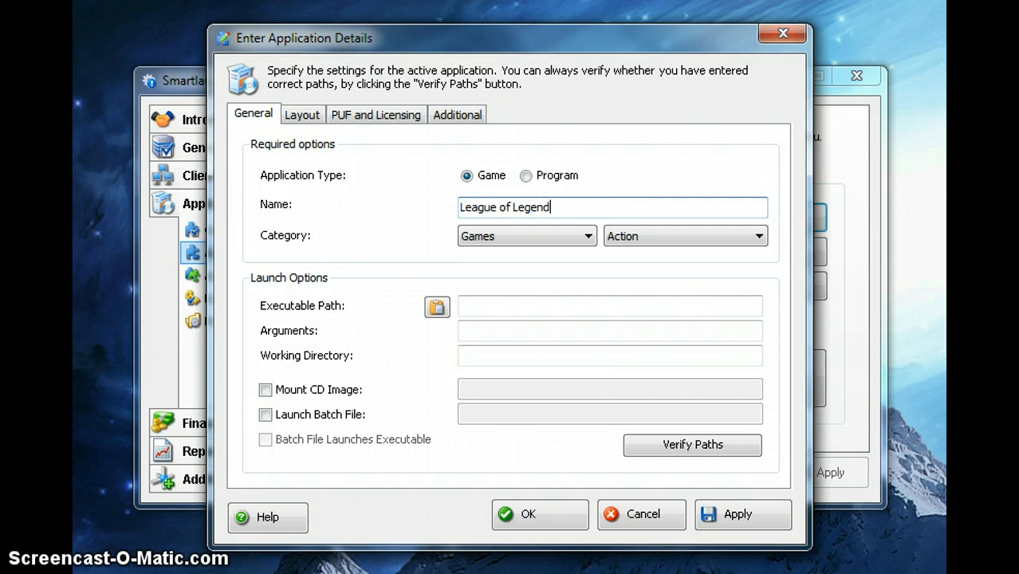
{"action": "type", "text": "s"}
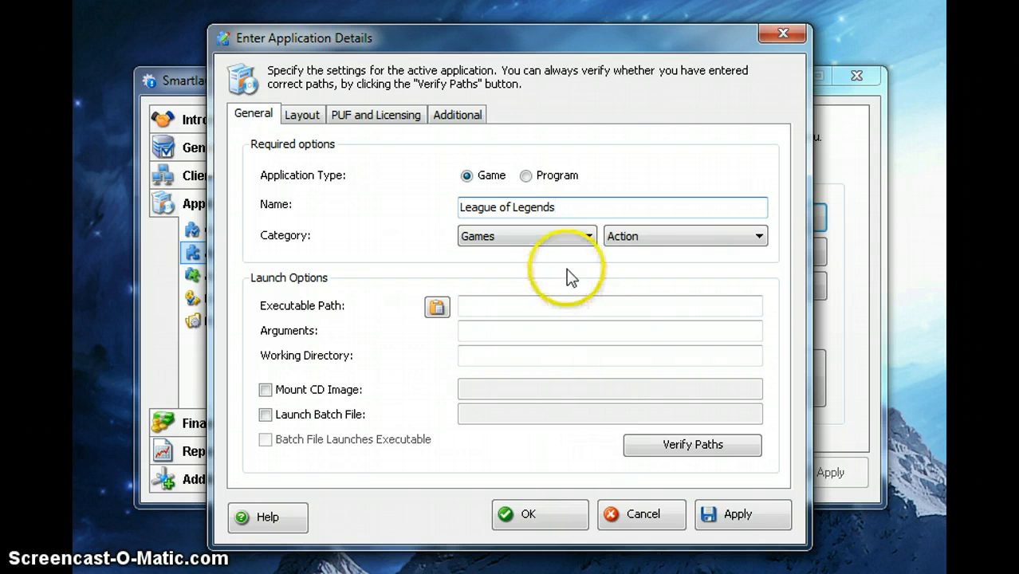
{"action": "left_click", "coordinate": [674, 237]}
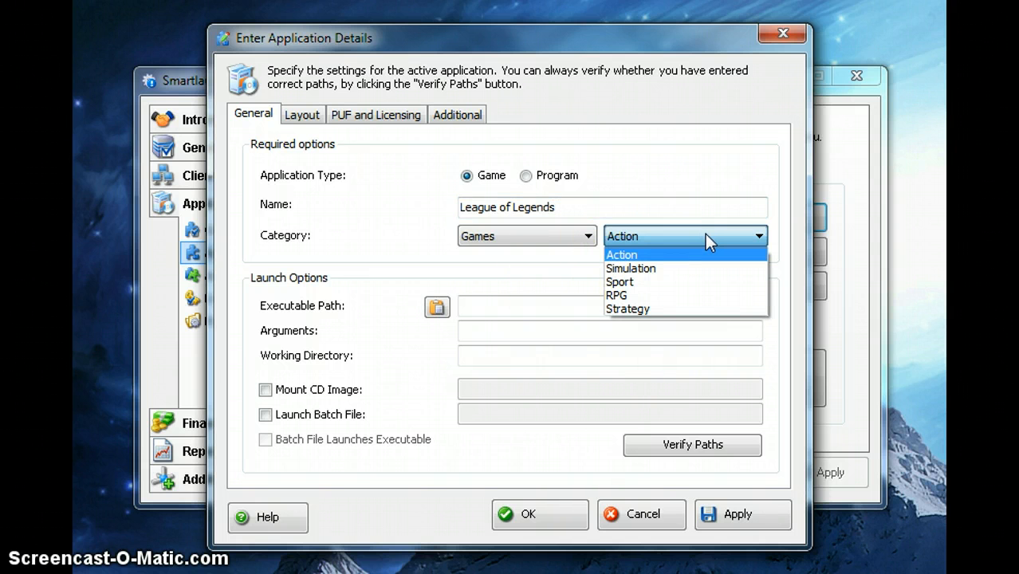
{"action": "left_click", "coordinate": [710, 255]}
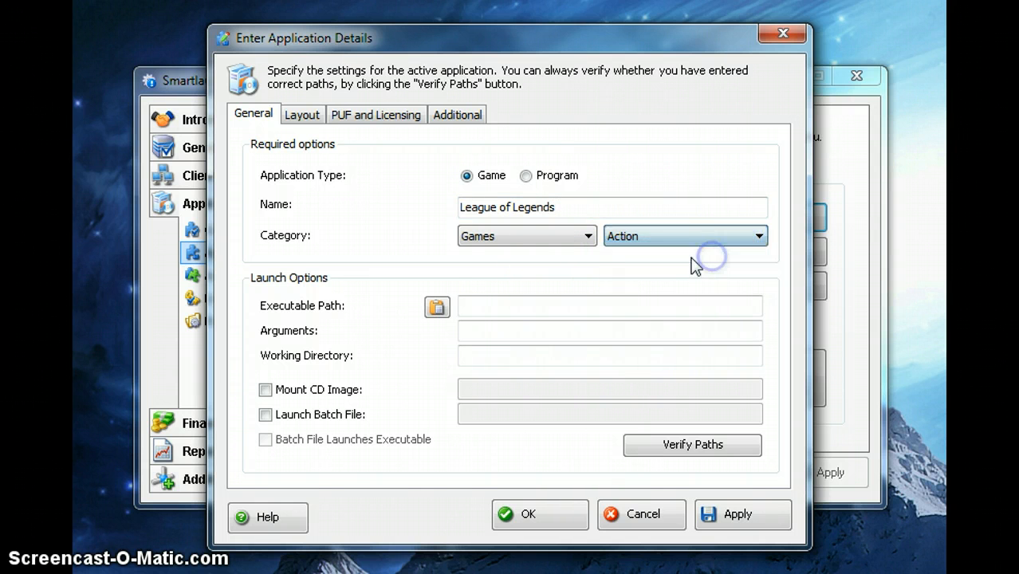
Set the executable path to %ProgramFiles(x86)%\Riot\League of Legends\lol.exe.
{"action": "left_click", "coordinate": [475, 307]}
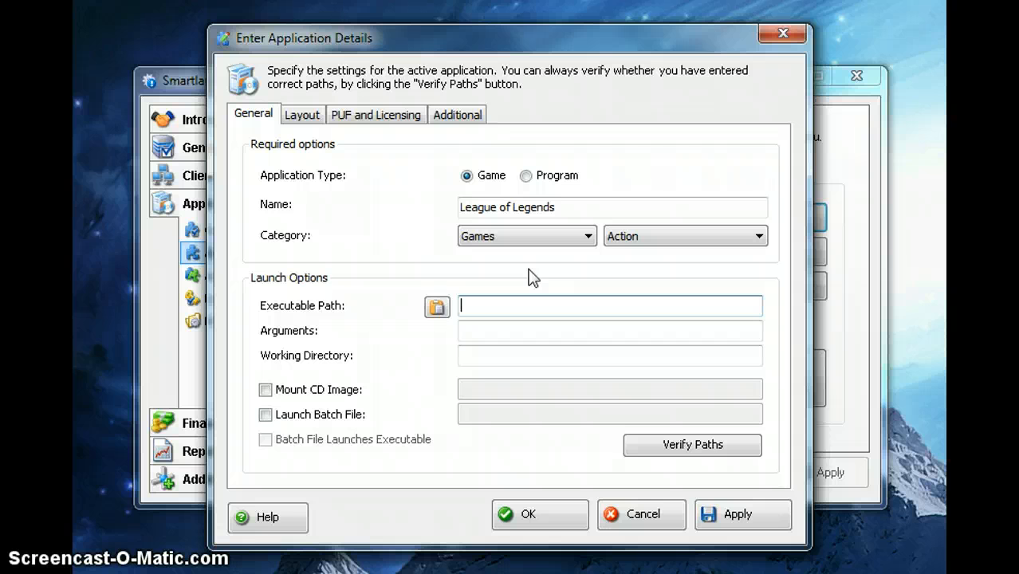
{"action": "type", "text": "%ProgramFiles(x86%"}
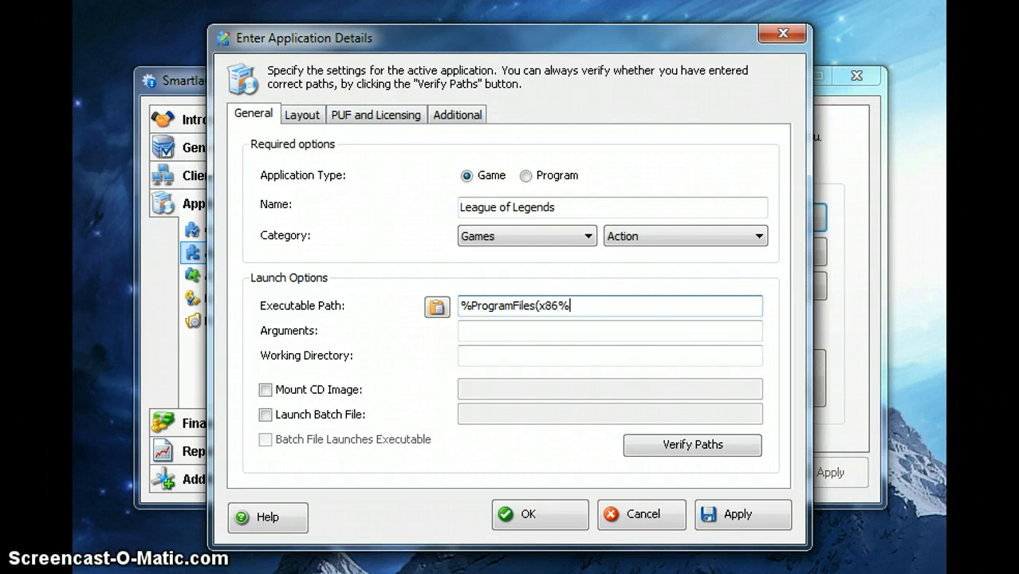
{"action": "key", "text": "BackSpace"}
{"action": "type", "text": ")%\\Riot\\"}
{"action": "type", "text": "Lea"}
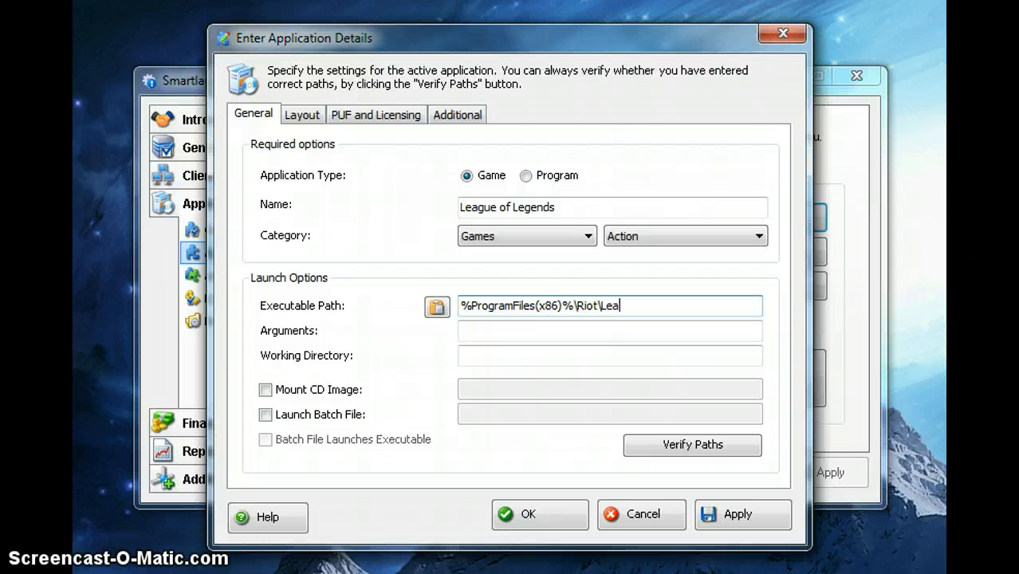
{"action": "type", "text": "gue of Legends\\"}
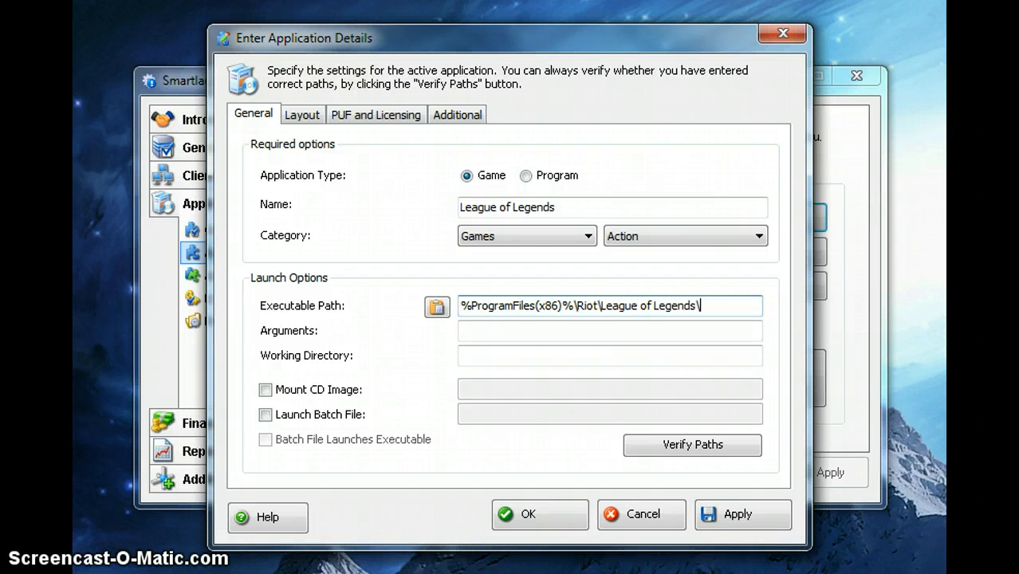
{"action": "type", "text": "lol.exe"}
Copy the folder part of the executable path, %ProgramFiles(x86)%\Riot\League of Legends\, into the working directory.
{"action": "left_click", "coordinate": [462, 331]}
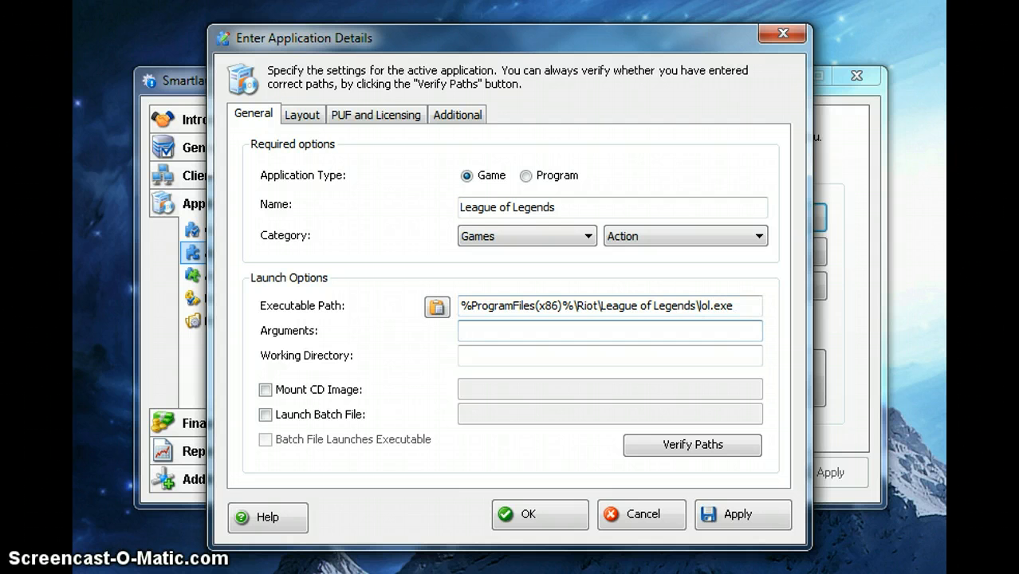
{"action": "left_click_drag", "start_coordinate": [699, 303], "coordinate": [332, 271]}
{"action": "left_click", "coordinate": [699, 305]}
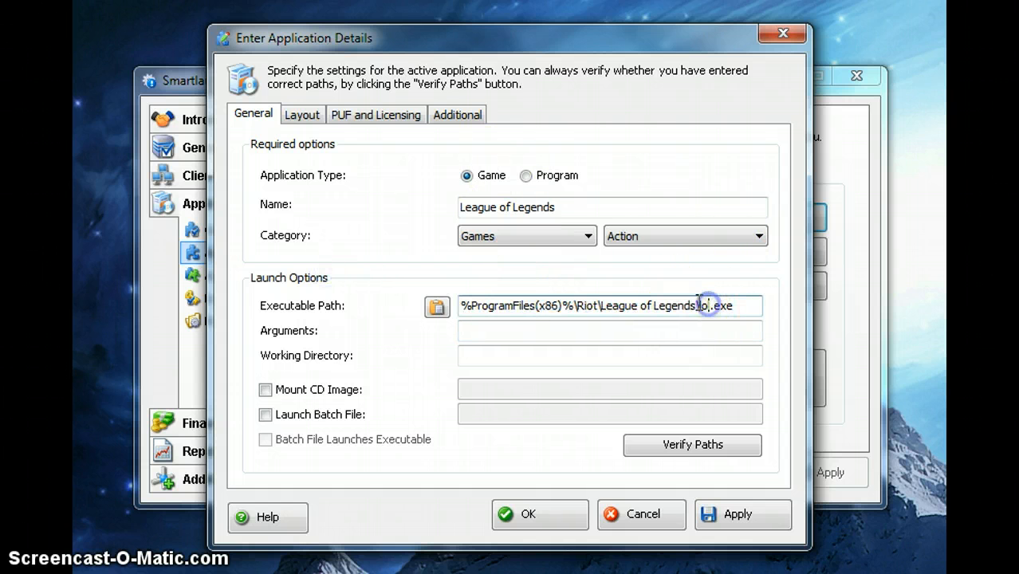
{"action": "mouse_move", "coordinate": [696, 303]}
{"action": "left_mouse_down"}
{"action": "mouse_move", "coordinate": [614, 301]}
{"action": "mouse_move", "coordinate": [694, 303]}
{"action": "left_mouse_up"}
{"action": "left_click", "coordinate": [699, 306]}
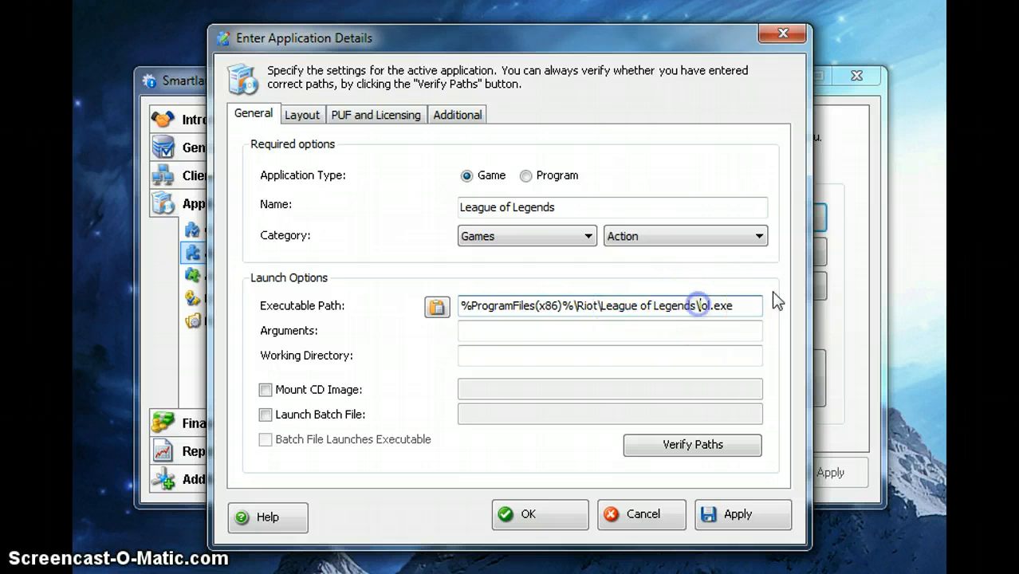
{"action": "key", "text": "shift+Home"}
{"action": "key", "text": "ctrl+c"}
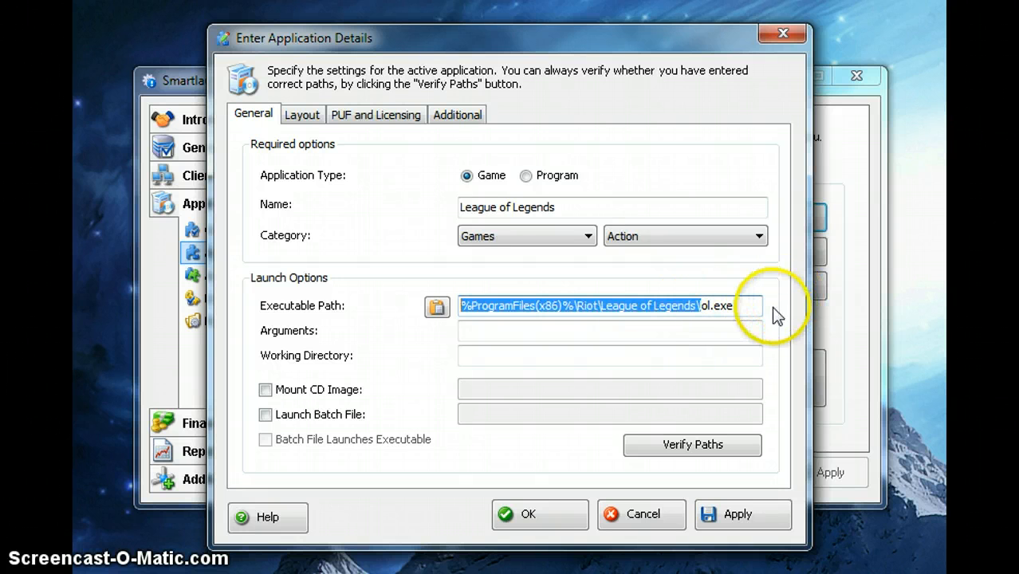
{"action": "left_click", "coordinate": [713, 355]}
{"action": "key", "text": "ctrl+v"}
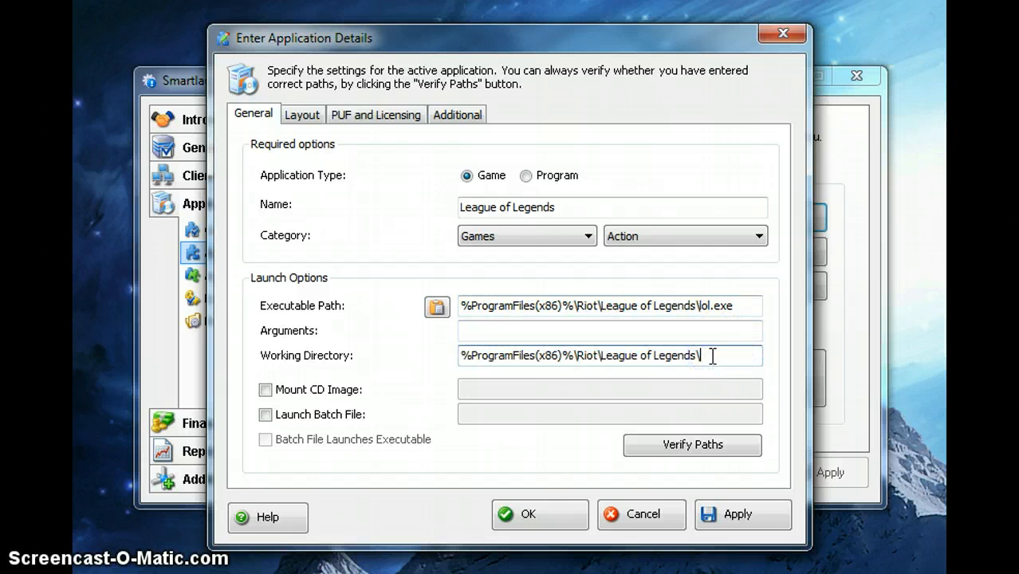
{"action": "left_click", "coordinate": [714, 329]}
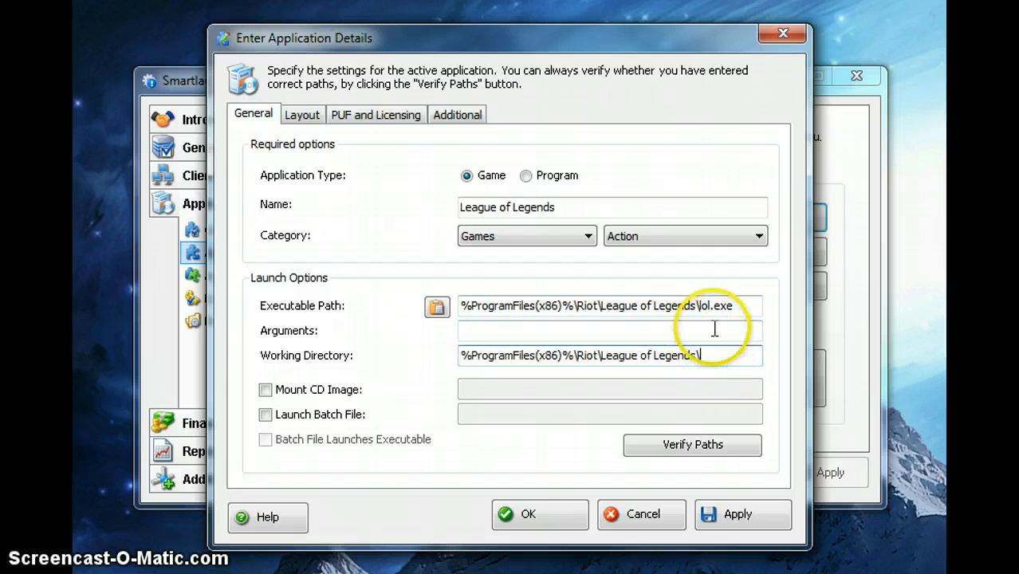
{"action": "left_click", "coordinate": [717, 308]}
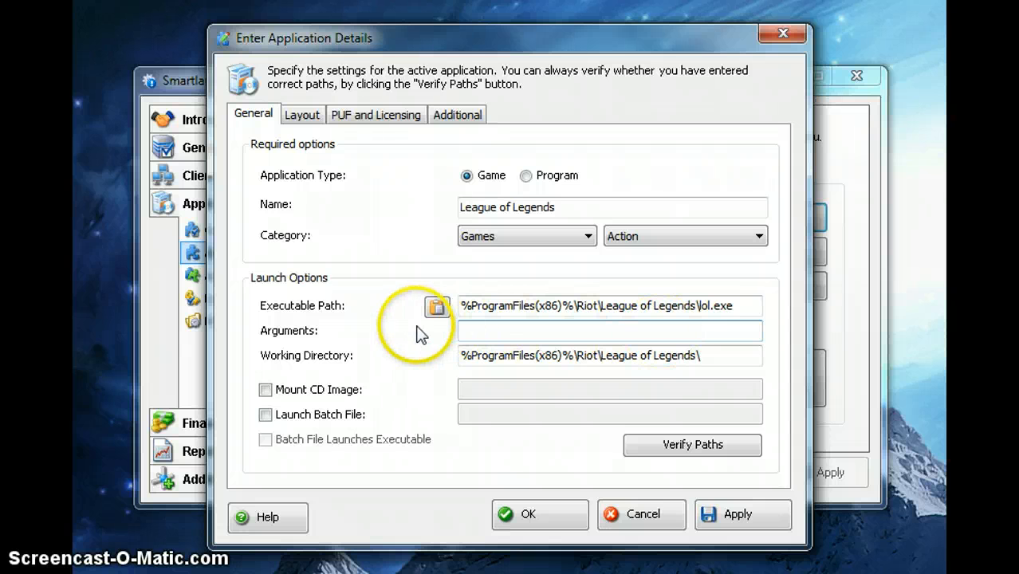
{"action": "left_click", "coordinate": [476, 329]}
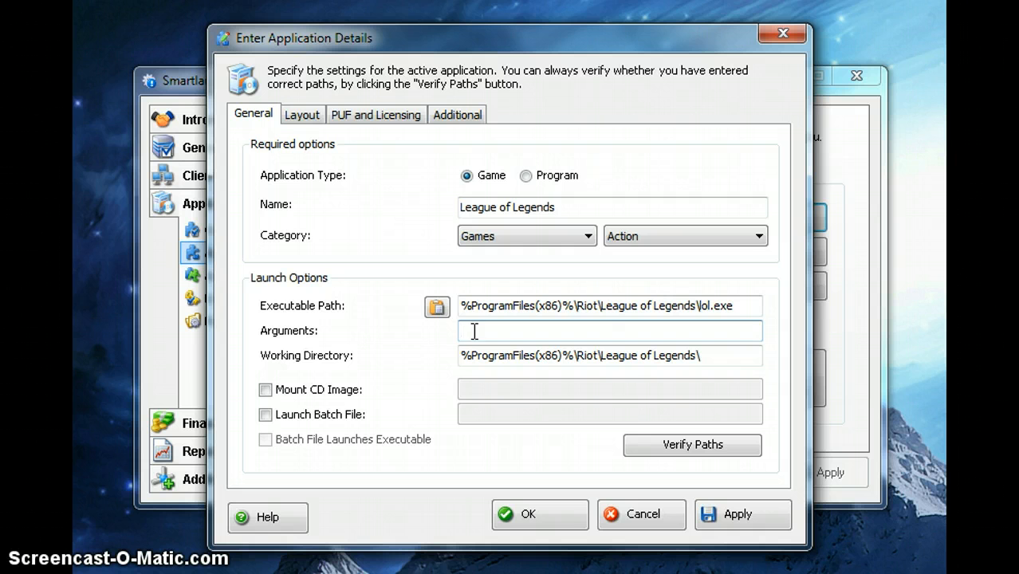
Enable CD image mounting and set the image path to Z:\ISO\mygame.iso.
{"action": "left_click", "coordinate": [323, 391]}
{"action": "left_click", "coordinate": [499, 387]}
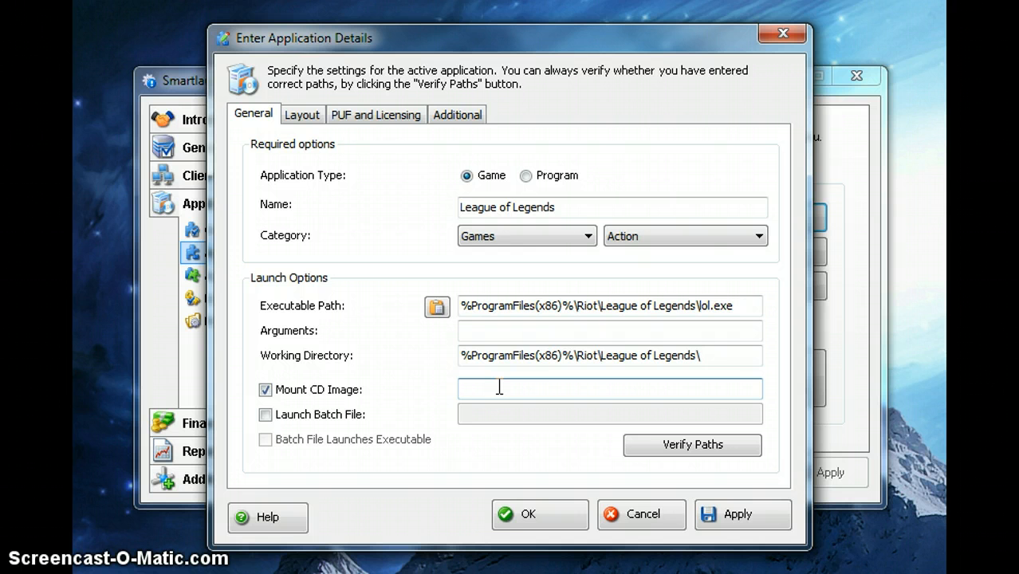
{"action": "type", "text": "Z:\\ISO\\mygame.iso"}
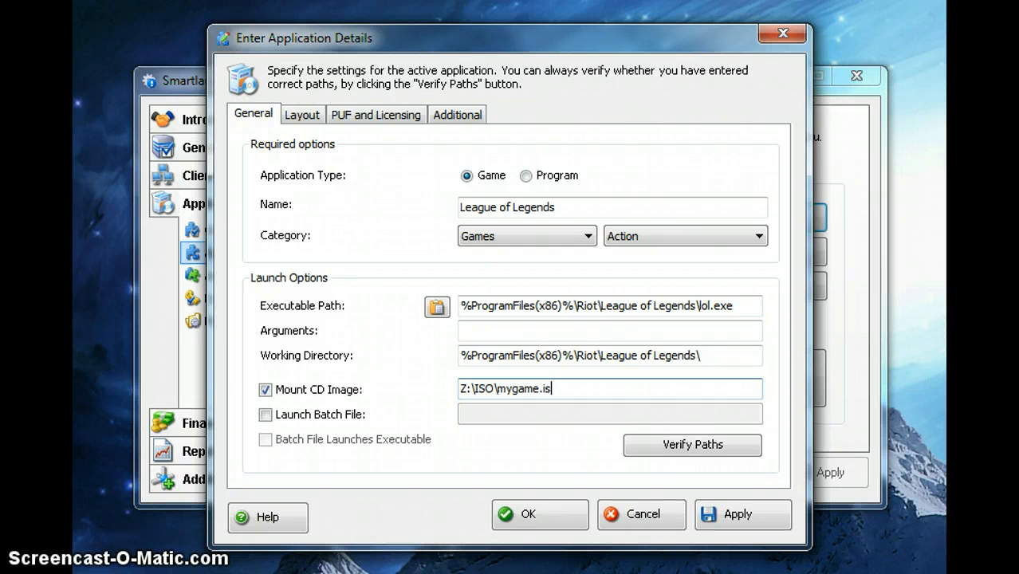
Clear the whole CD image path.
{"action": "key", "text": "BackSpace"}
{"action": "key", "text": "BackSpace"}
{"action": "key", "text": "BackSpace"}
{"action": "key", "text": "BackSpace"}
{"action": "key", "text": "BackSpace"}
{"action": "key", "text": "BackSpace"}
{"action": "key", "text": "BackSpace"}
{"action": "key", "text": "BackSpace"}
{"action": "key", "text": "BackSpace"}
{"action": "key", "text": "BackSpace"}
{"action": "key", "text": "BackSpace"}
{"action": "key", "text": "BackSpace"}
{"action": "key", "text": "BackSpace"}
{"action": "key", "text": "BackSpace"}
{"action": "key", "text": "BackSpace"}
{"action": "key", "text": "BackSpace"}
{"action": "key", "text": "BackSpace"}
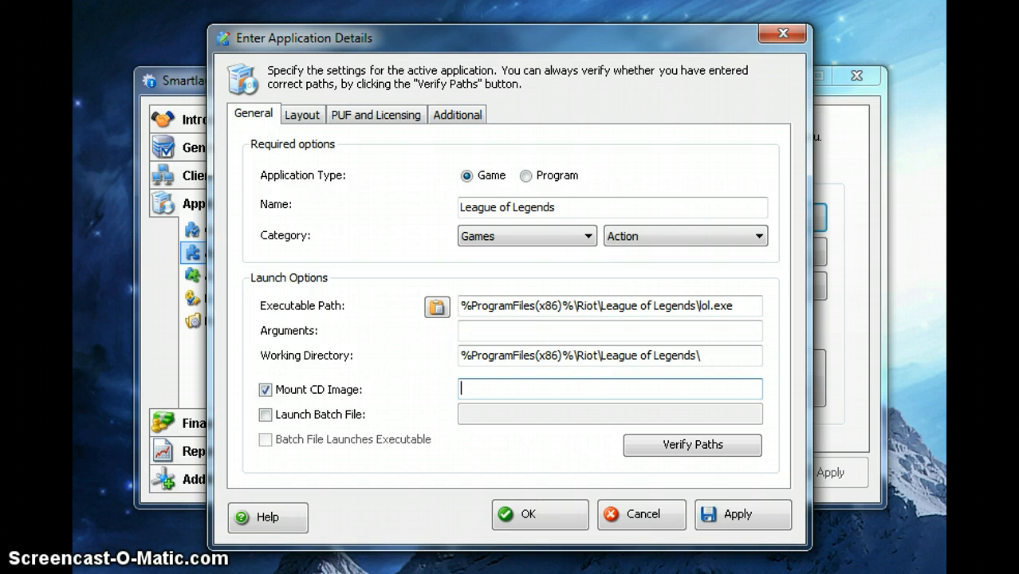
Try a network path starting with \\server\ for the CD image, clear it, and turn off CD image mounting.
{"action": "type", "text": "\\\\server\\"}
{"action": "key", "text": "BackSpace"}
{"action": "key", "text": "BackSpace"}
{"action": "key", "text": "BackSpace"}
{"action": "key", "text": "BackSpace"}
{"action": "key", "text": "BackSpace"}
{"action": "key", "text": "BackSpace"}
{"action": "key", "text": "BackSpace"}
{"action": "key", "text": "BackSpace"}
{"action": "key", "text": "BackSpace"}
{"action": "left_click", "coordinate": [343, 389]}
Enable launching a batch file and set its path to \\server\BAT\leagueoflegends.bat.
{"action": "left_click", "coordinate": [337, 416]}
{"action": "left_click", "coordinate": [492, 410]}
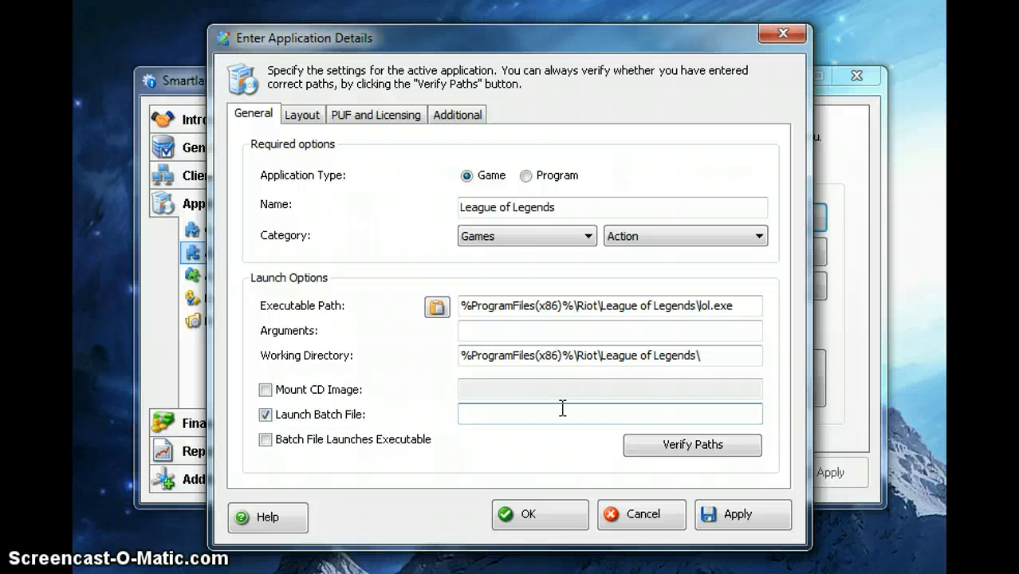
{"action": "type", "text": "\\\\server\\BAT\\lea"}
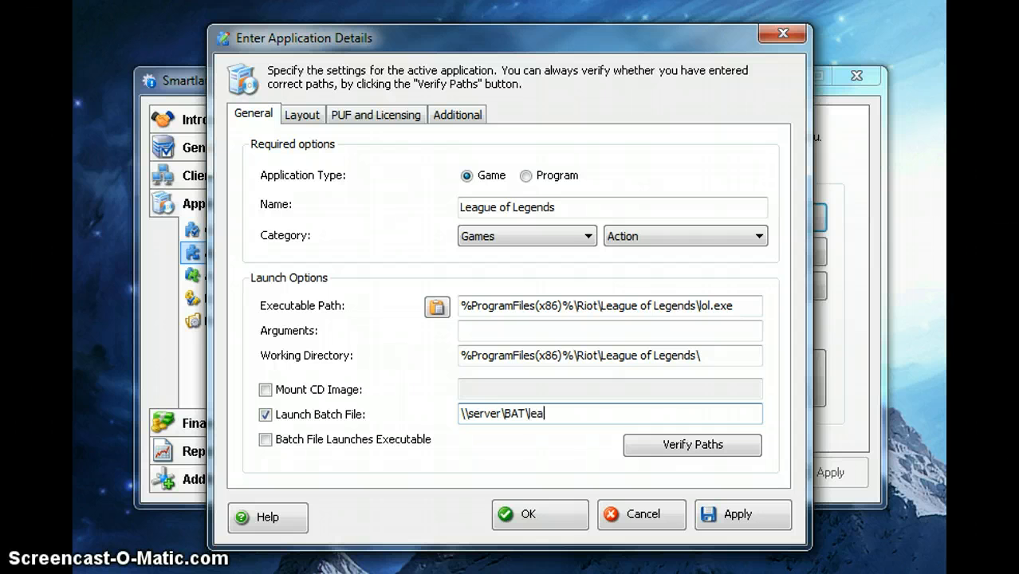
{"action": "type", "text": "gueoflegends.bat"}
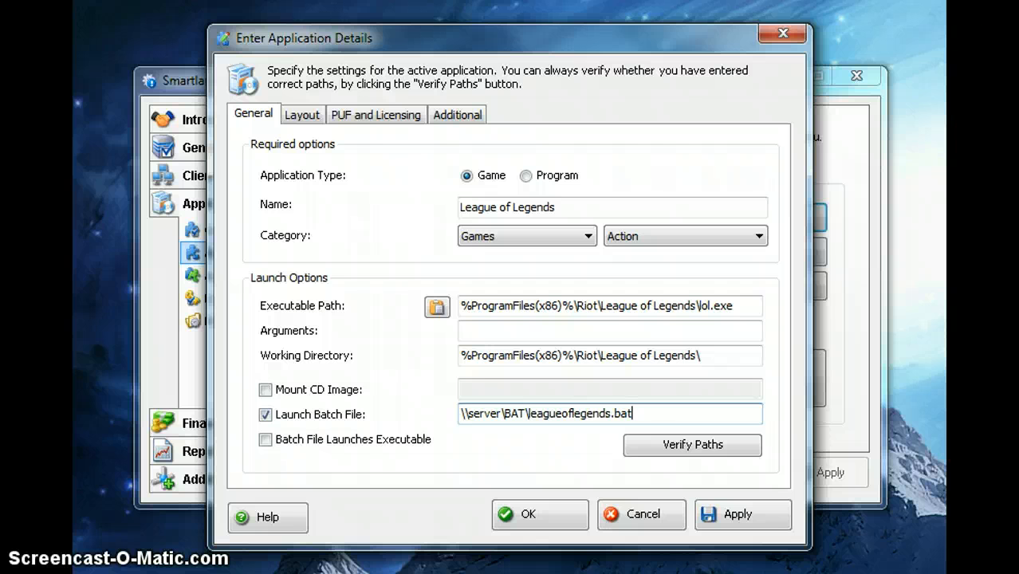
Clear the batch file path and turn off launching a batch file.
{"action": "key", "text": "ctrl+a"}
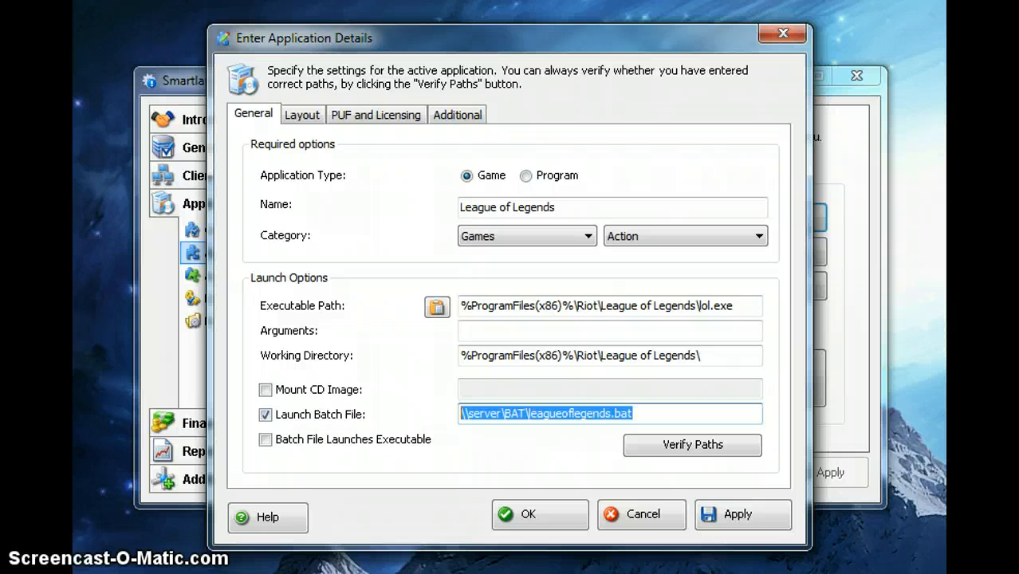
{"action": "key", "text": "BackSpace"}
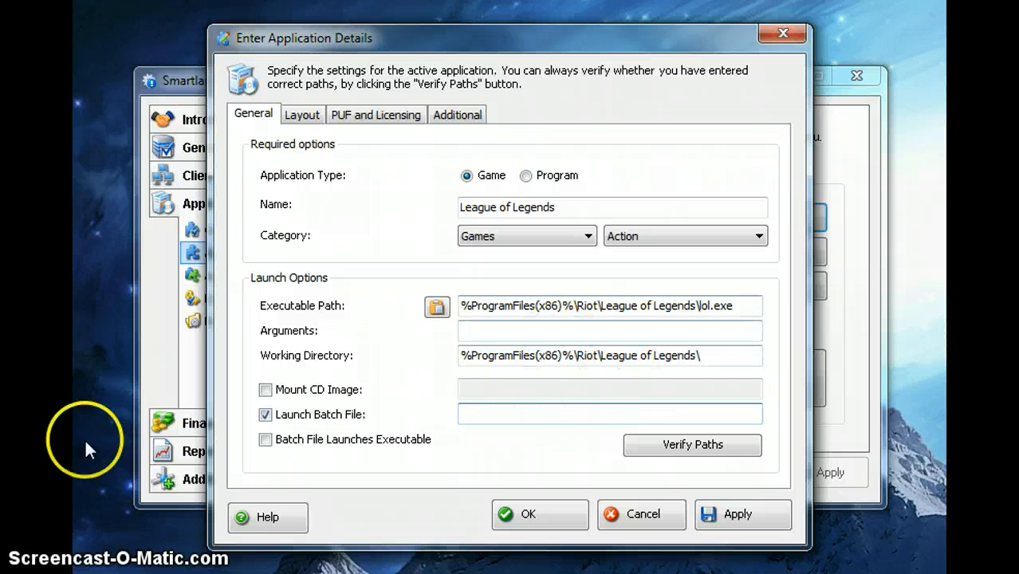
{"action": "left_click", "coordinate": [304, 421]}
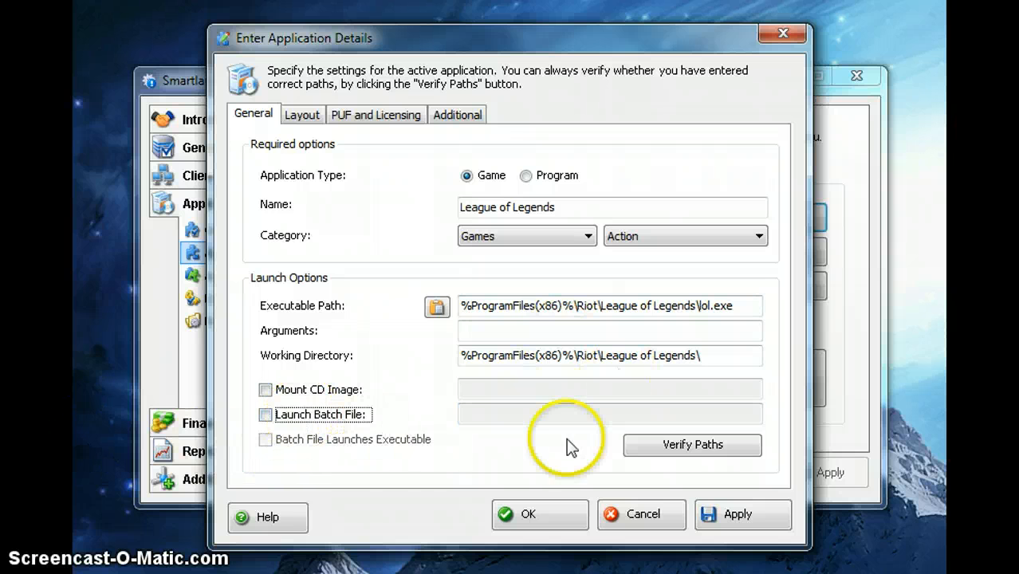
Try the option that lets a batch file launch the executable, and turn batch file launching back off.
{"action": "left_click", "coordinate": [318, 411]}
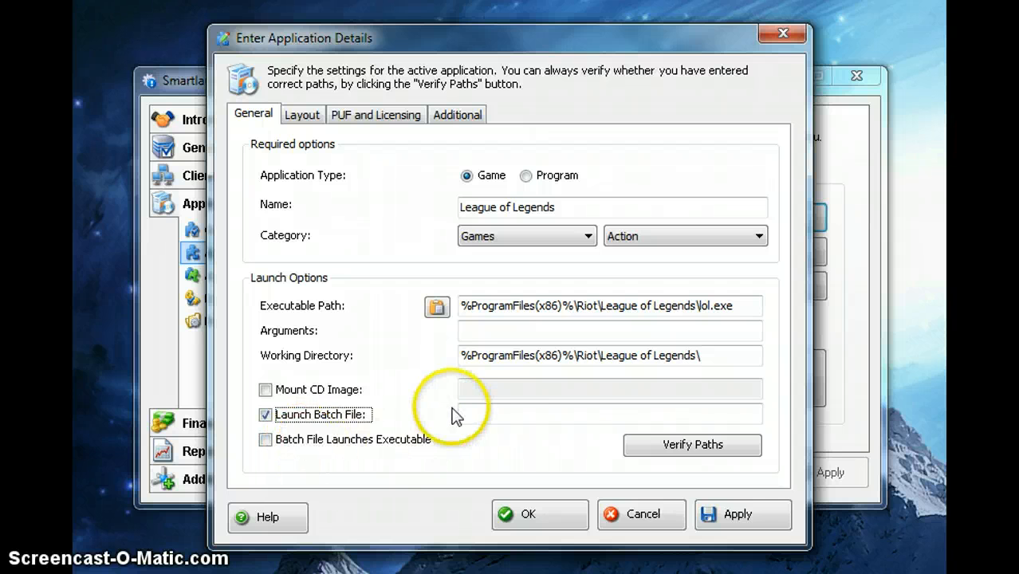
{"action": "left_click", "coordinate": [502, 416]}
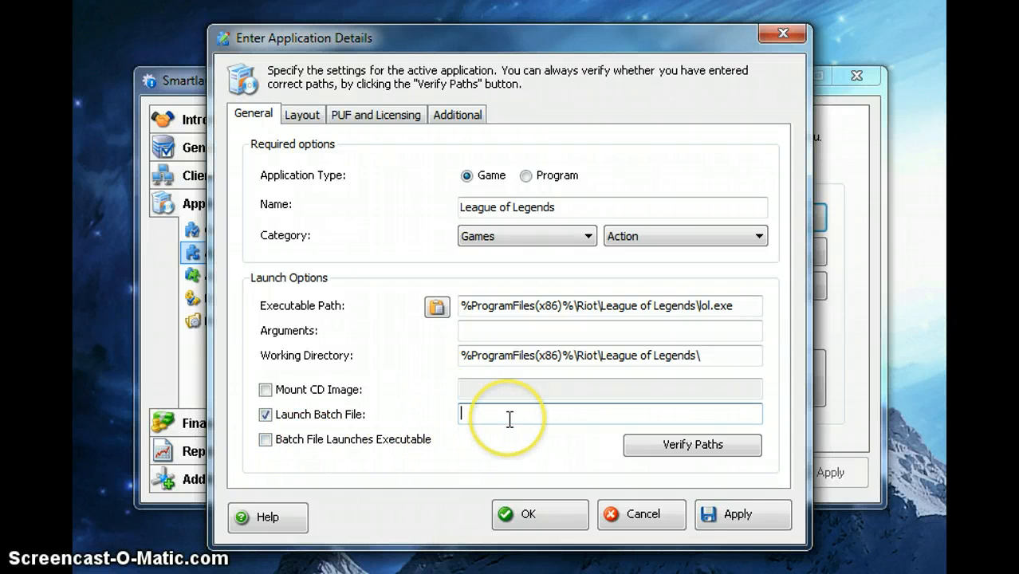
{"action": "left_click", "coordinate": [356, 444]}
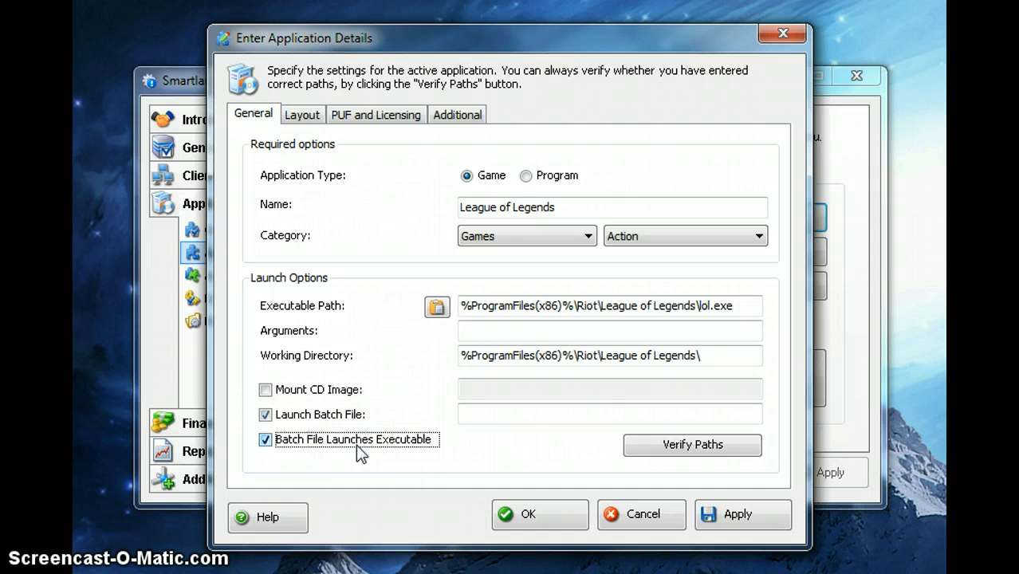
{"action": "left_click", "coordinate": [356, 444]}
{"action": "left_click", "coordinate": [340, 415]}
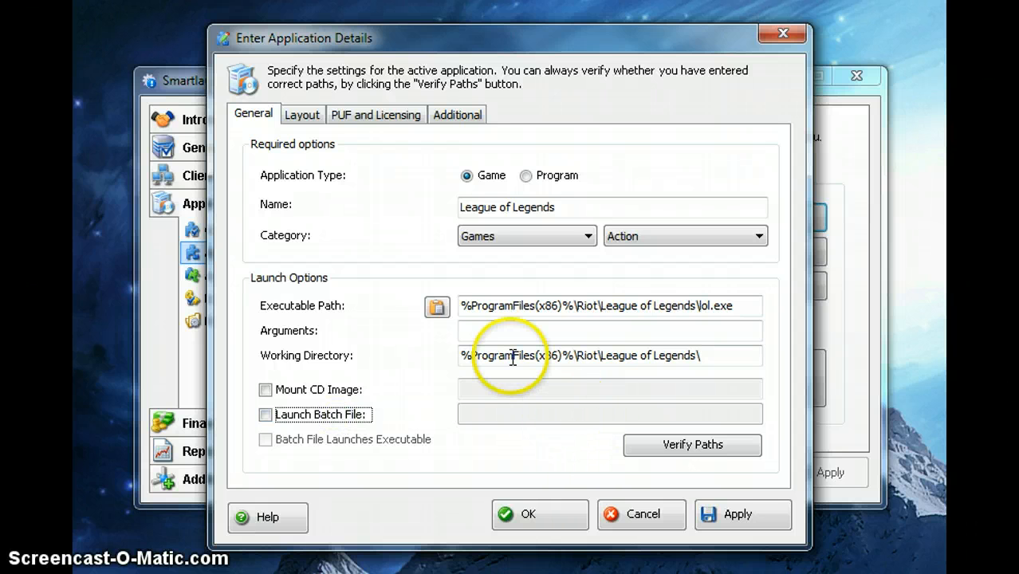
Check the installation paths in the client computer list, selecting PC001, and apply the application's general settings.
{"action": "left_click", "coordinate": [686, 448]}
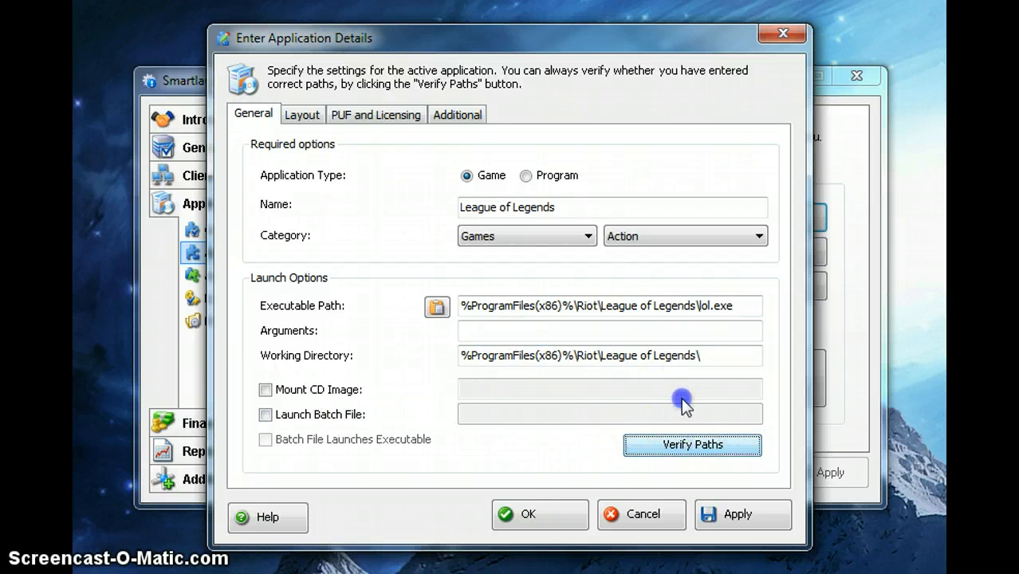
{"action": "left_click", "coordinate": [687, 445]}
{"action": "left_click_drag", "start_coordinate": [533, 90], "coordinate": [946, 126]}
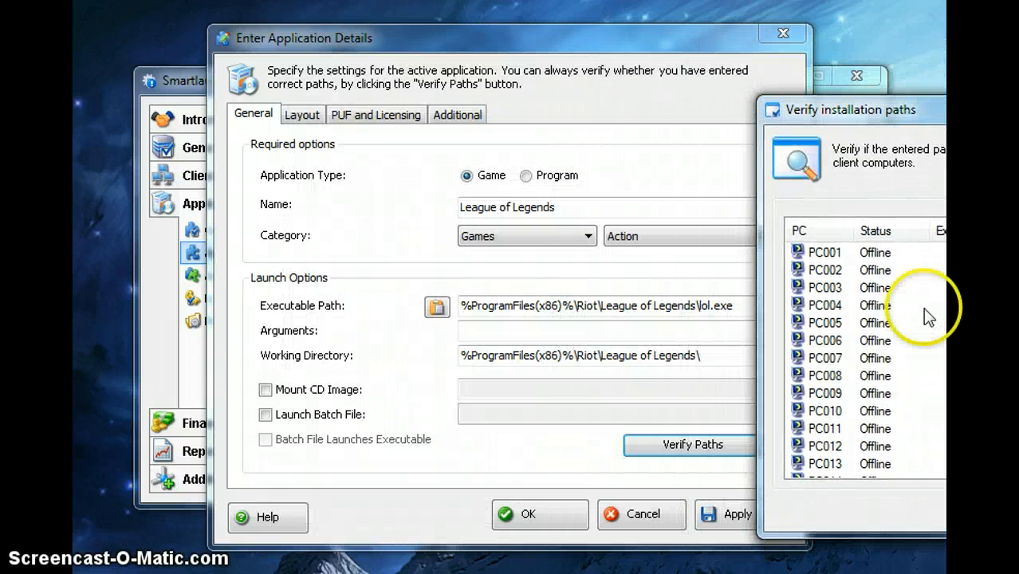
{"action": "left_click", "coordinate": [837, 260]}
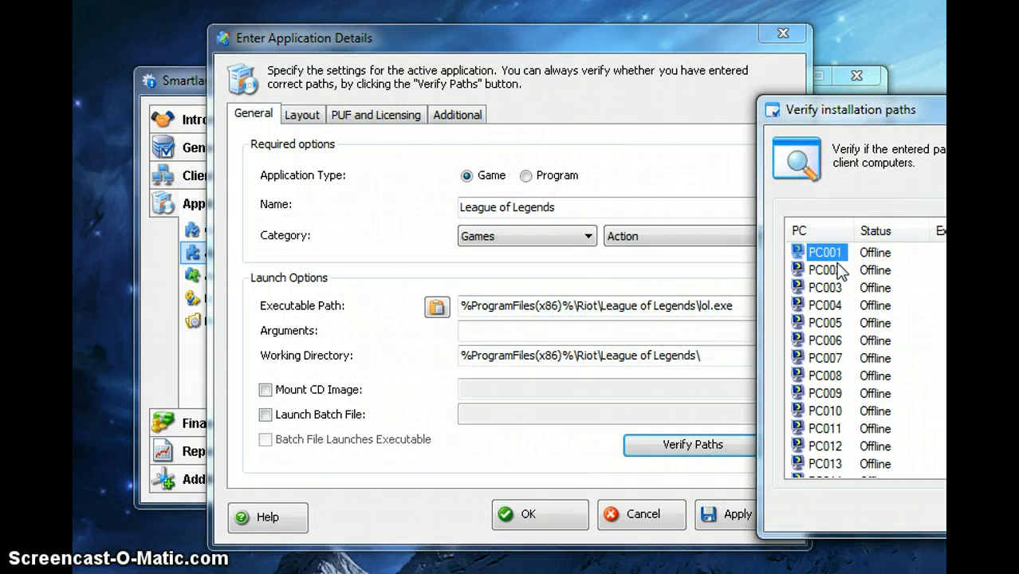
{"action": "left_click", "coordinate": [833, 262]}
{"action": "left_click", "coordinate": [832, 257]}
{"action": "key", "text": "Escape"}
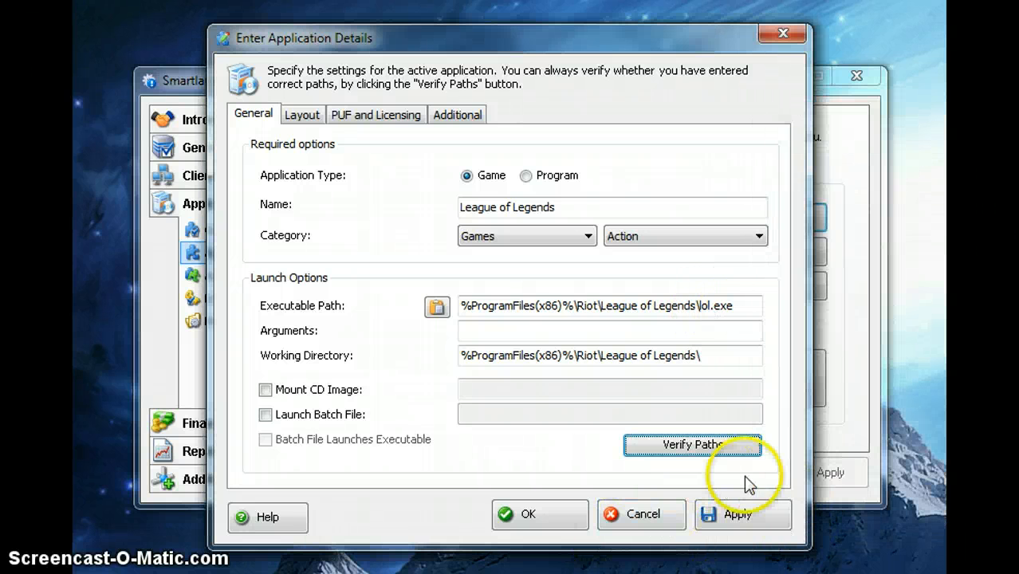
{"action": "left_click", "coordinate": [760, 517]}
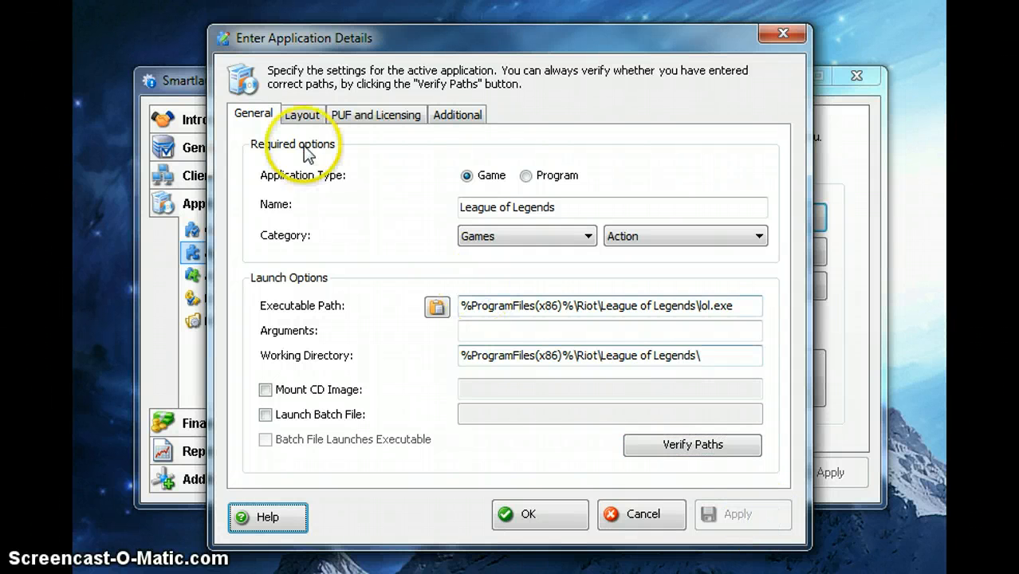
{"action": "left_click", "coordinate": [301, 116]}
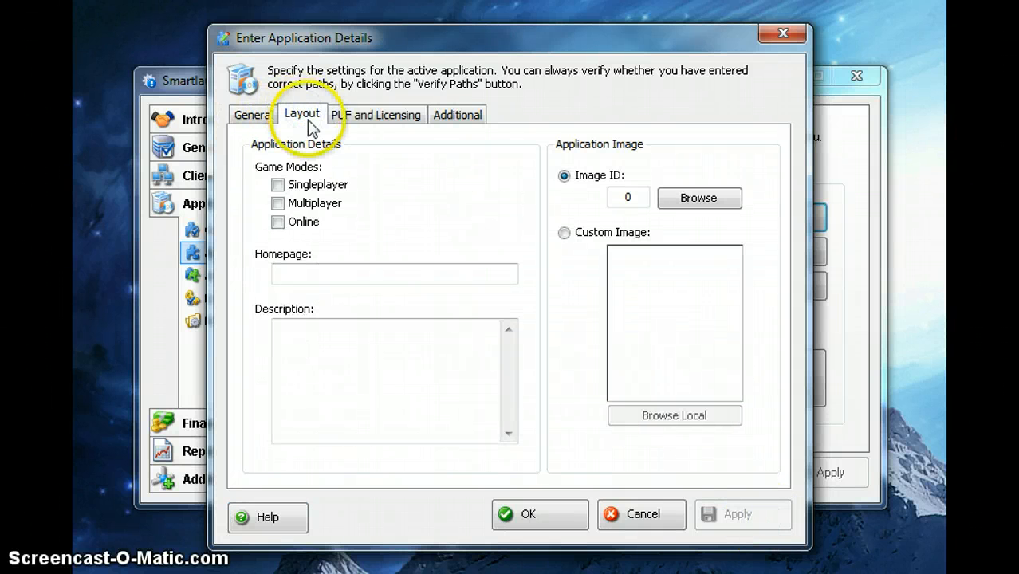
{"action": "left_click", "coordinate": [320, 206]}
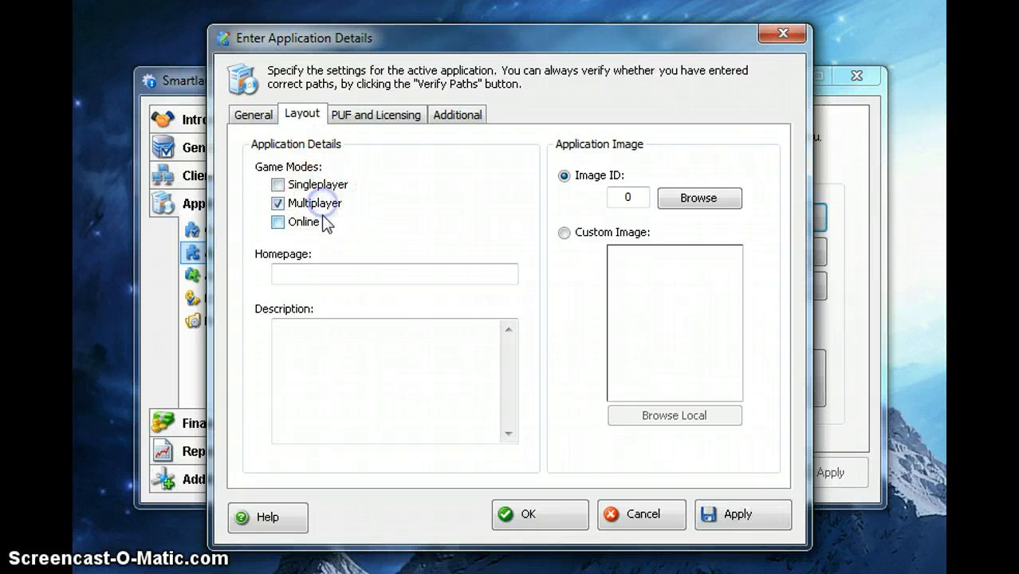
{"action": "left_click", "coordinate": [323, 227]}
{"action": "left_click", "coordinate": [341, 275]}
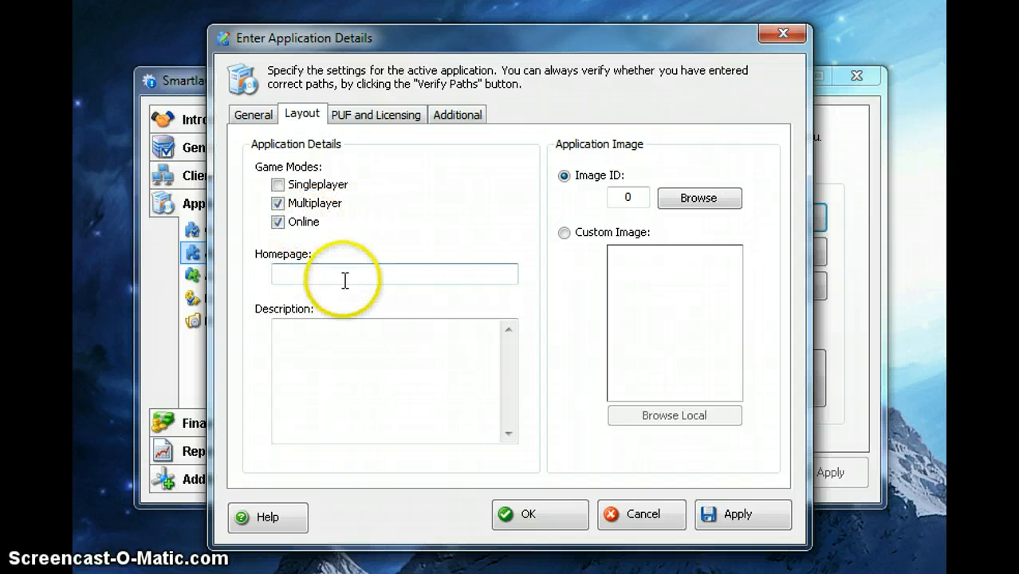
{"action": "type", "text": "http://www.leagueoflegends.com"}
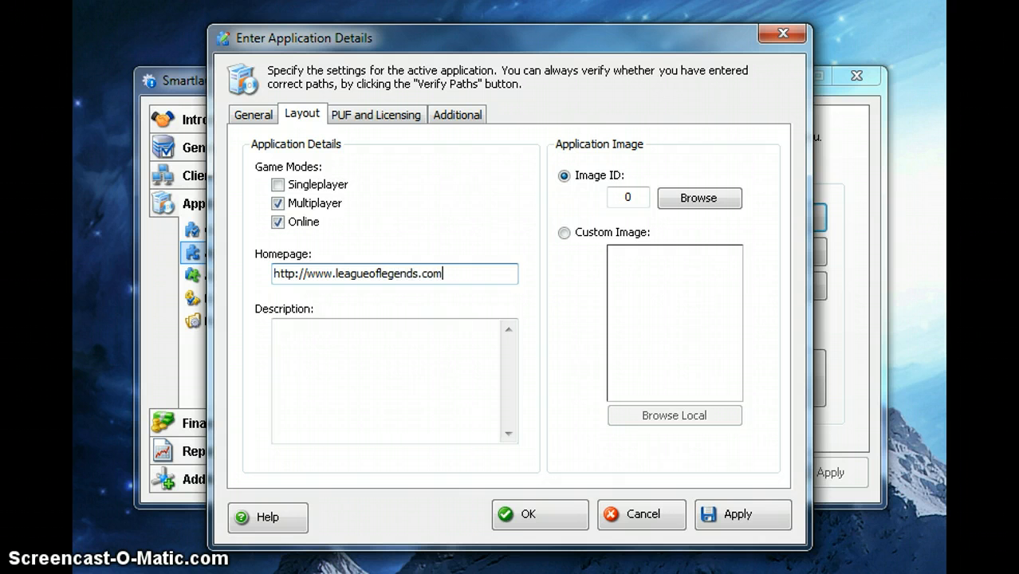
Copy the League of Legends summary from the web search page in the browser into the application's description.
{"action": "key", "text": "Tab"}
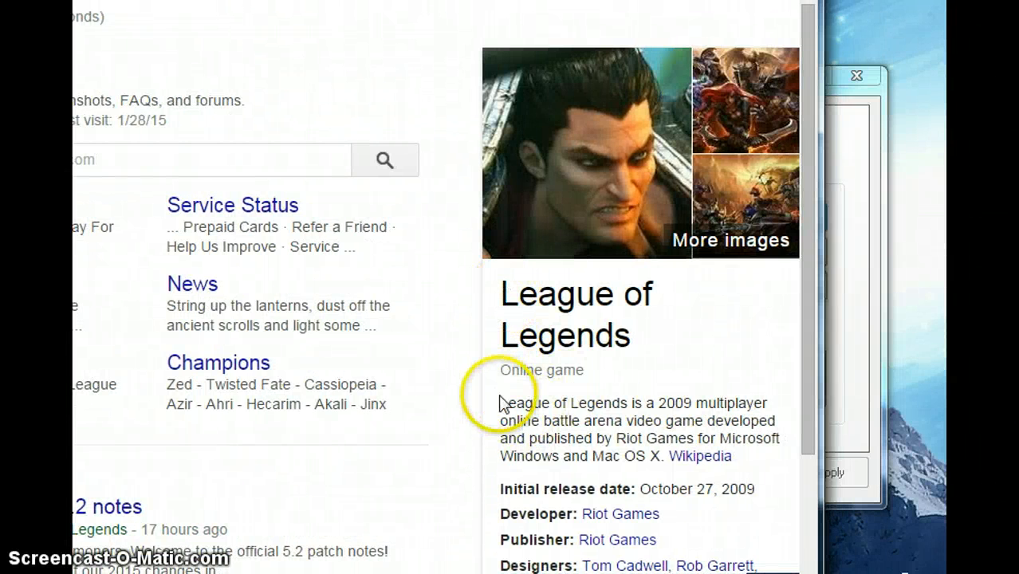
{"action": "left_click_drag", "start_coordinate": [500, 402], "coordinate": [660, 455]}
{"action": "key", "text": "ctrl+c"}
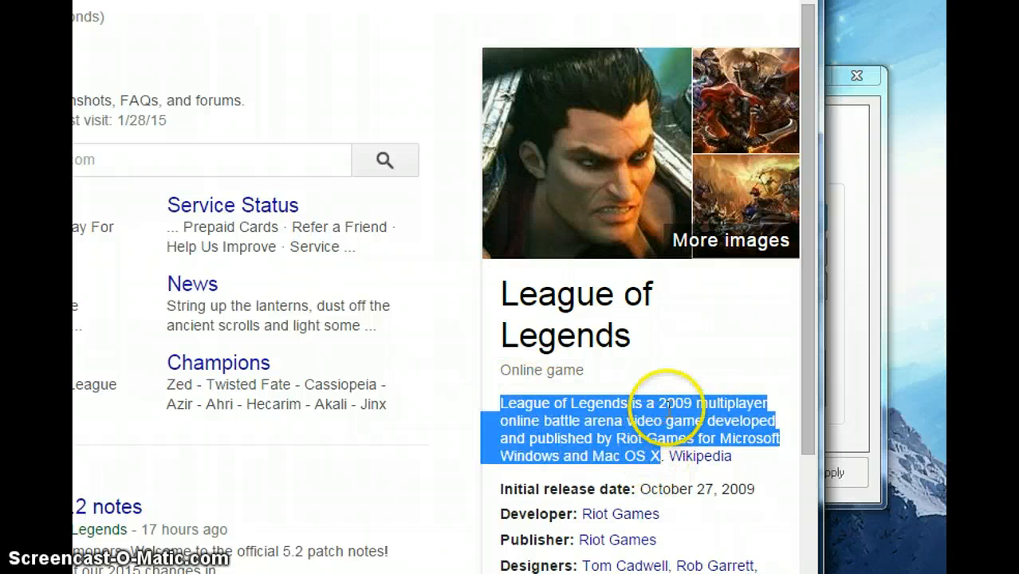
{"action": "left_click", "coordinate": [734, 2]}
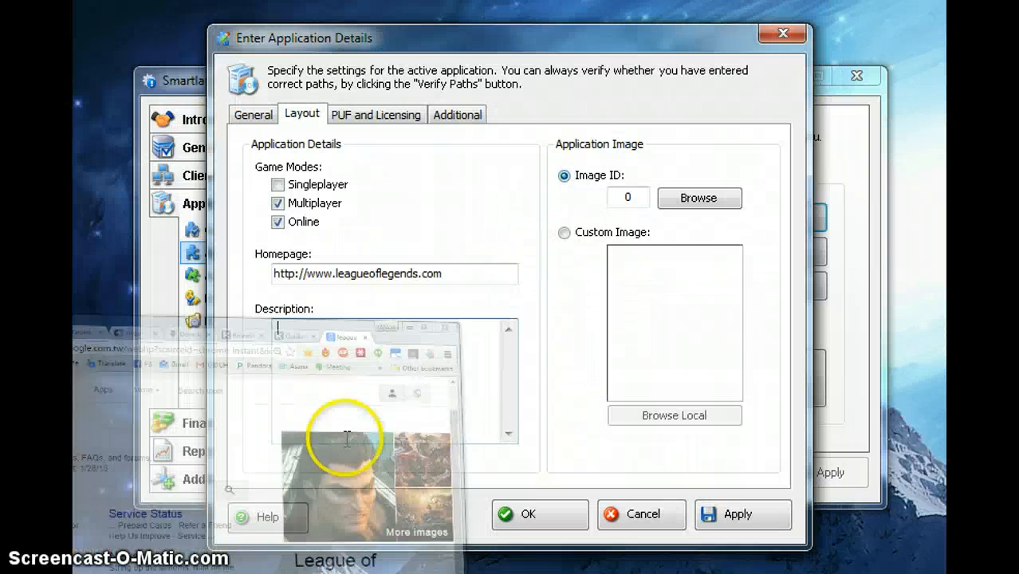
{"action": "left_click", "coordinate": [369, 400]}
{"action": "key", "text": "ctrl+v"}
{"action": "left_click", "coordinate": [449, 432]}
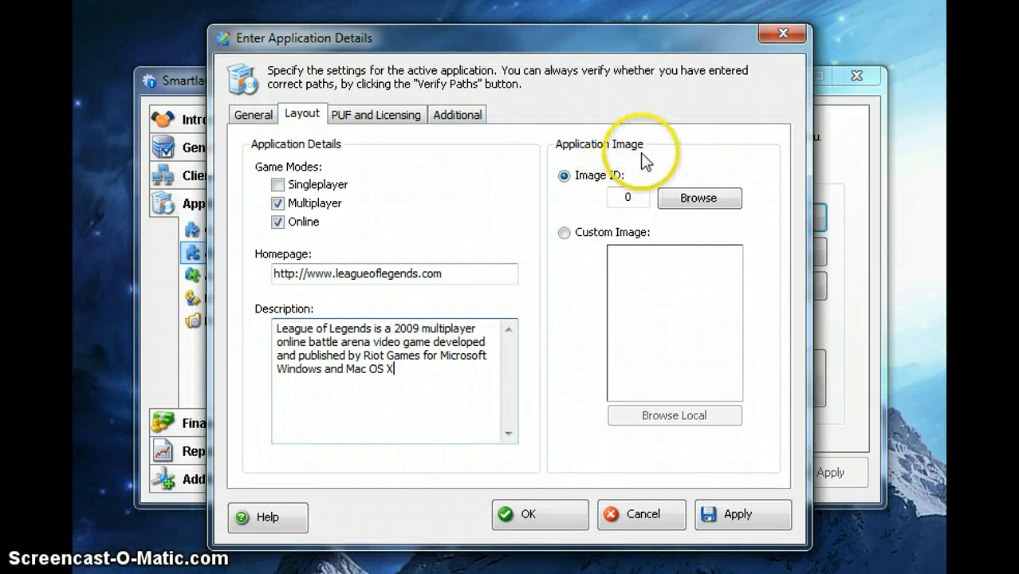
Try to find a picture by searching the image library for League of Legends, and cancel the image selection.
{"action": "left_click", "coordinate": [691, 196]}
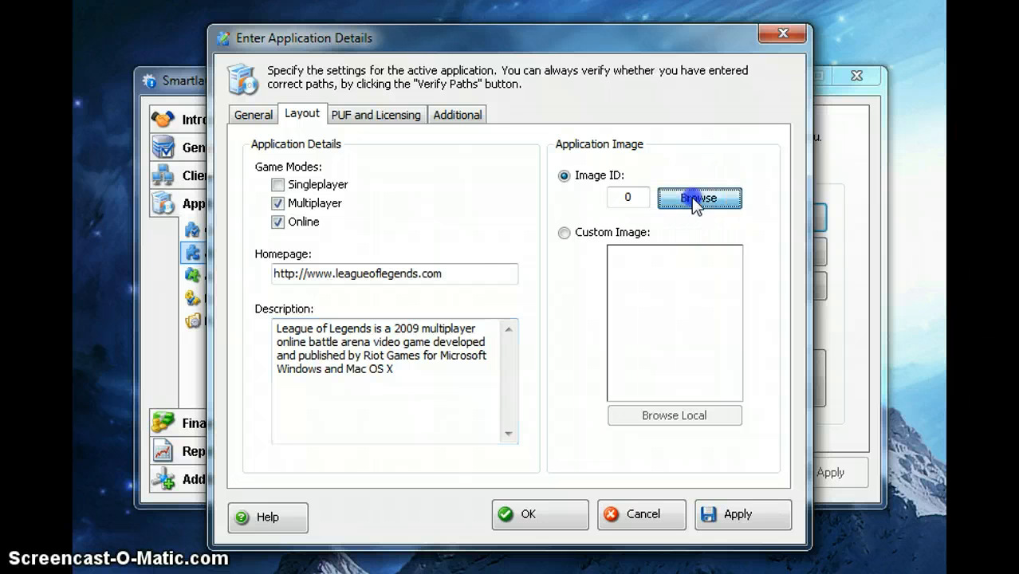
{"action": "left_click_drag", "start_coordinate": [528, 168], "coordinate": [696, 149]}
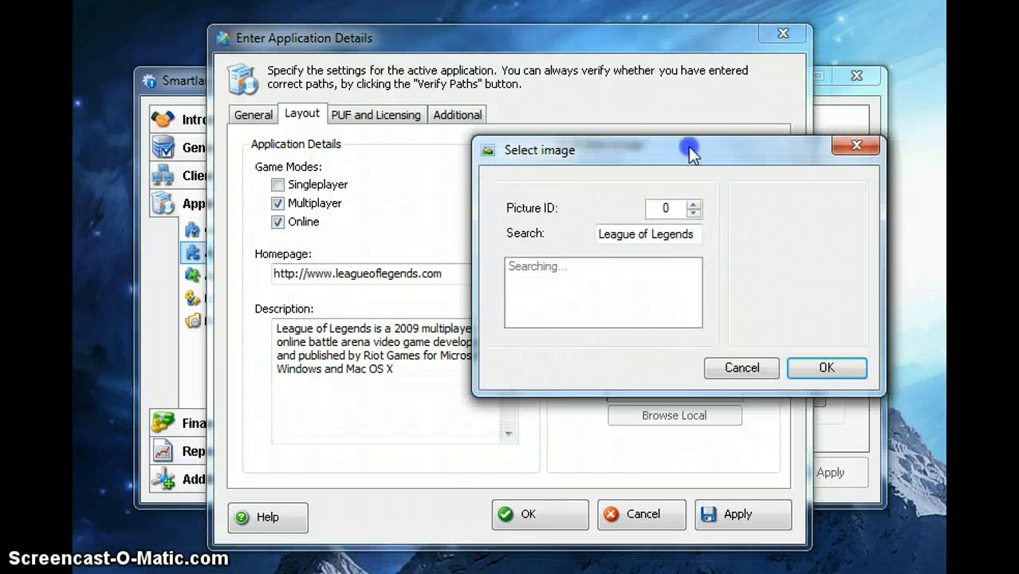
{"action": "left_click", "coordinate": [654, 234]}
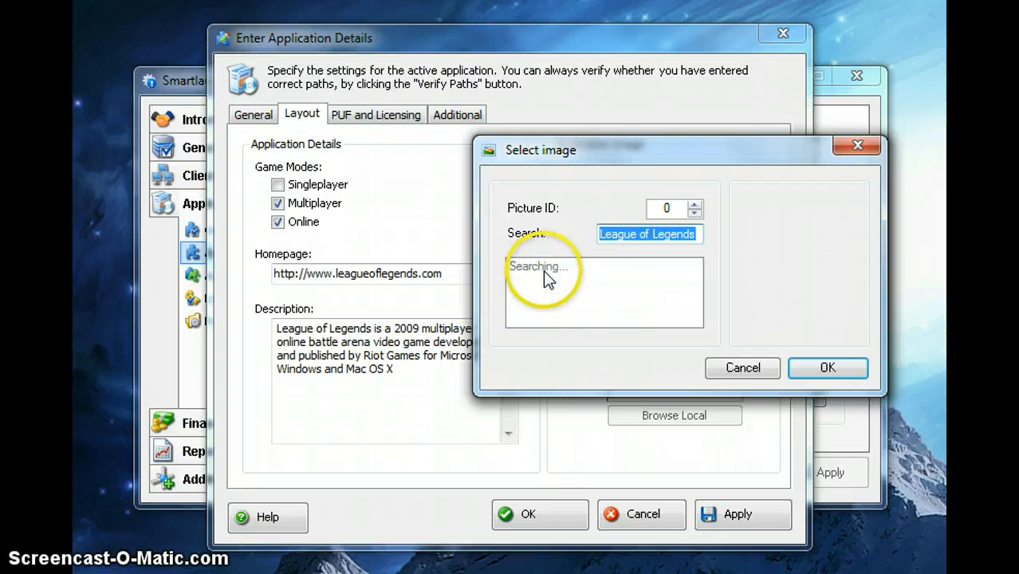
{"action": "left_click", "coordinate": [740, 370]}
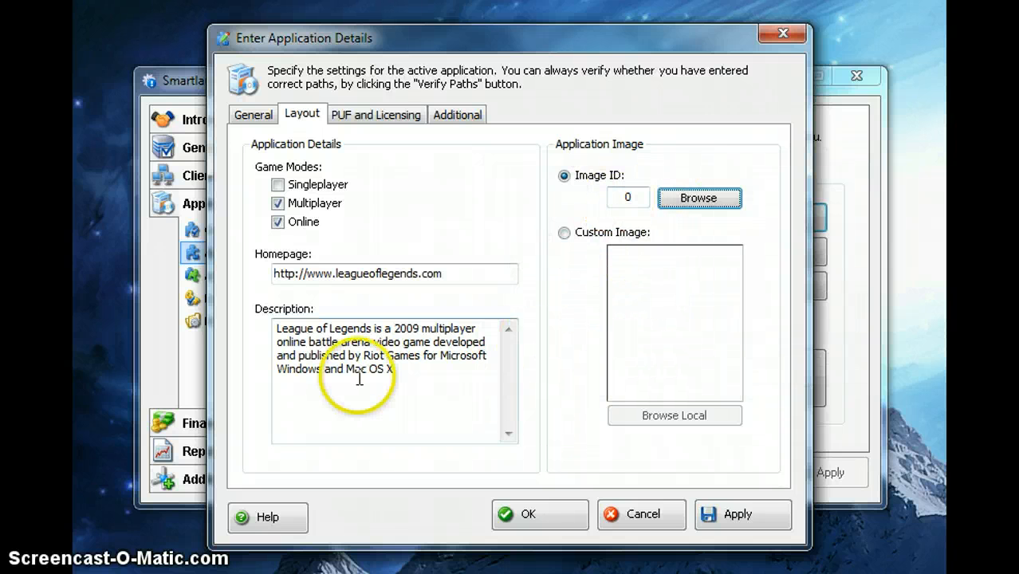
Set the local file LeagueofLegends-TurretDefense.jpg as the custom image with automatic resizing, and apply the layout settings.
{"action": "left_click", "coordinate": [625, 232]}
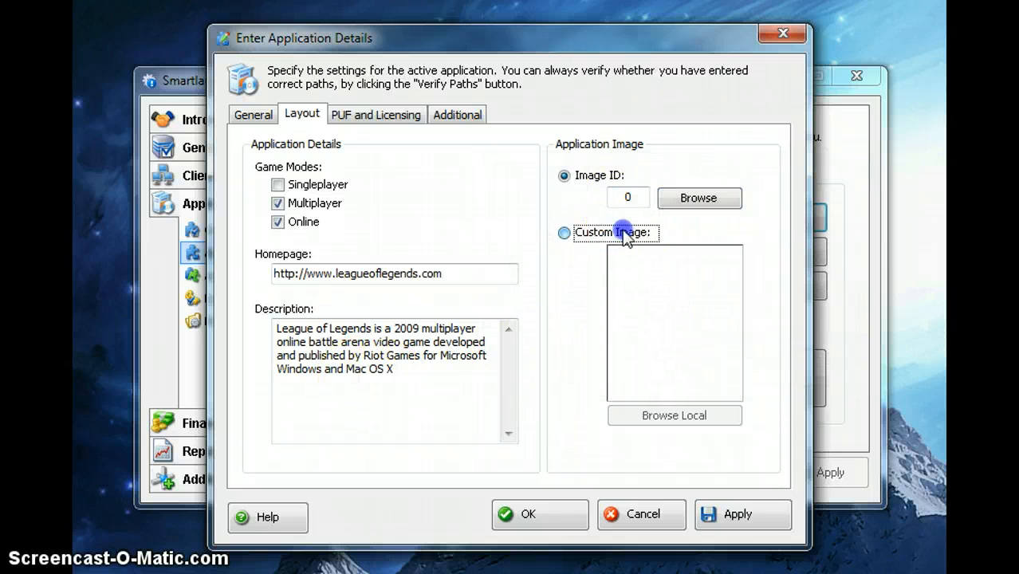
{"action": "left_click", "coordinate": [692, 414]}
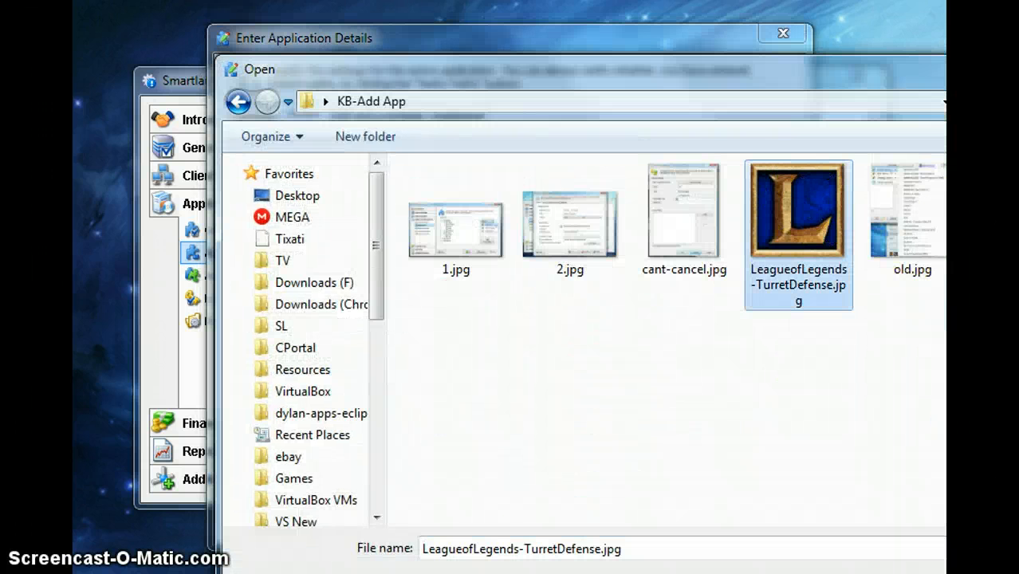
{"action": "key", "text": "Return"}
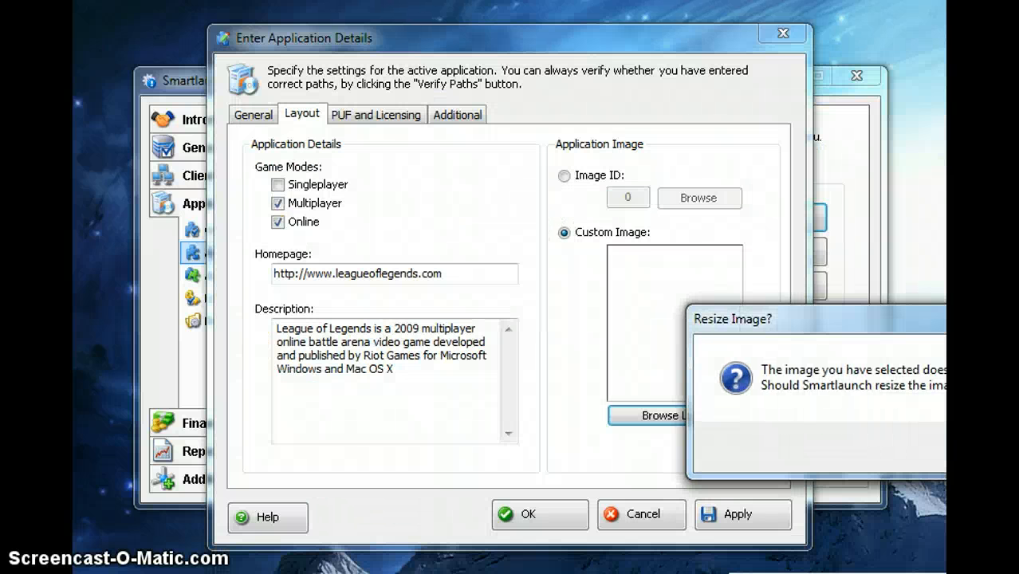
{"action": "left_click_drag", "start_coordinate": [958, 320], "coordinate": [539, 264]}
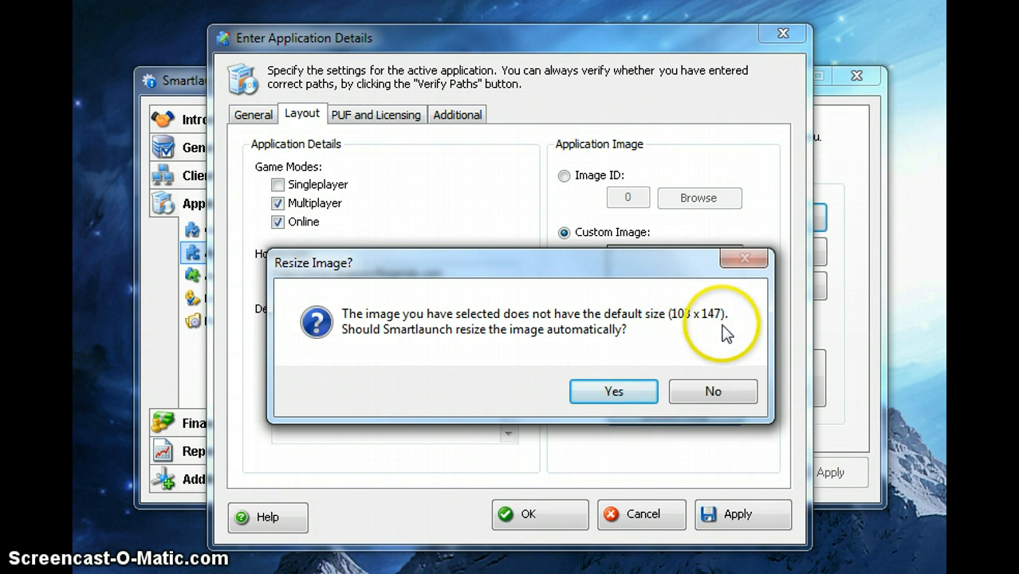
{"action": "left_click", "coordinate": [602, 390]}
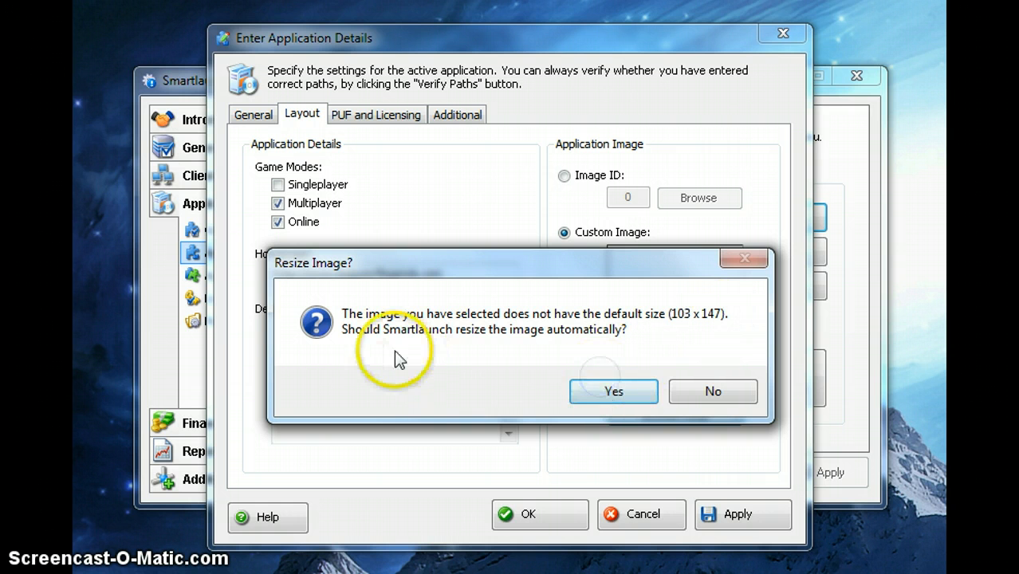
{"action": "left_click", "coordinate": [608, 390]}
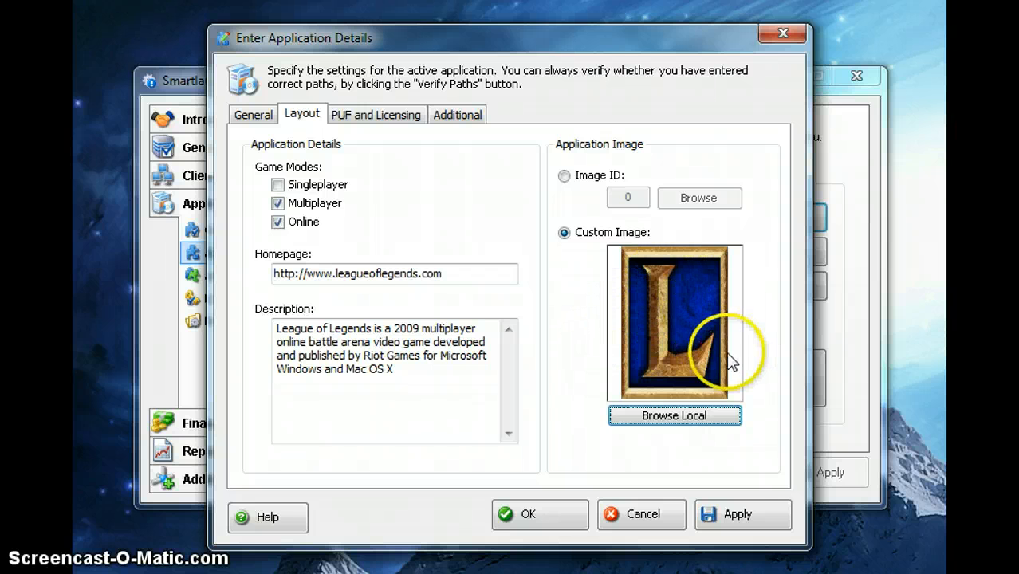
{"action": "left_click", "coordinate": [739, 514]}
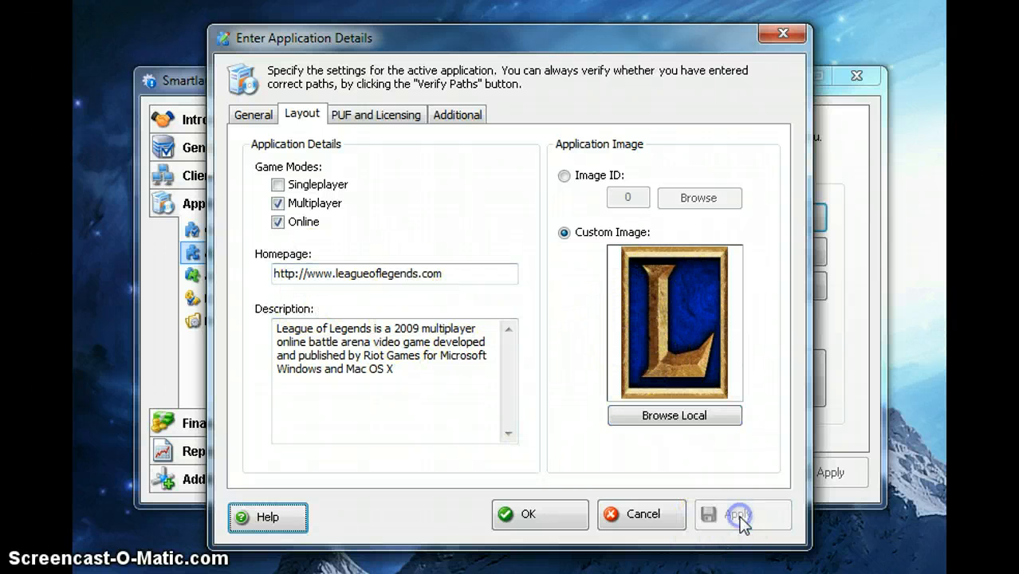
Examine the personal user files and license setup options of the application, including the available licenses.
{"action": "left_click", "coordinate": [373, 118]}
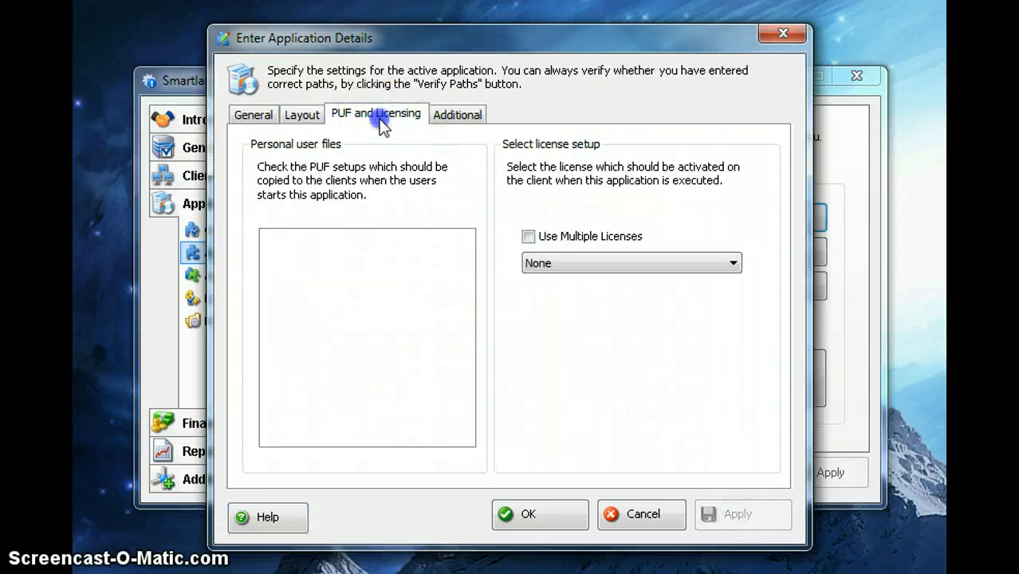
{"action": "left_click", "coordinate": [363, 132]}
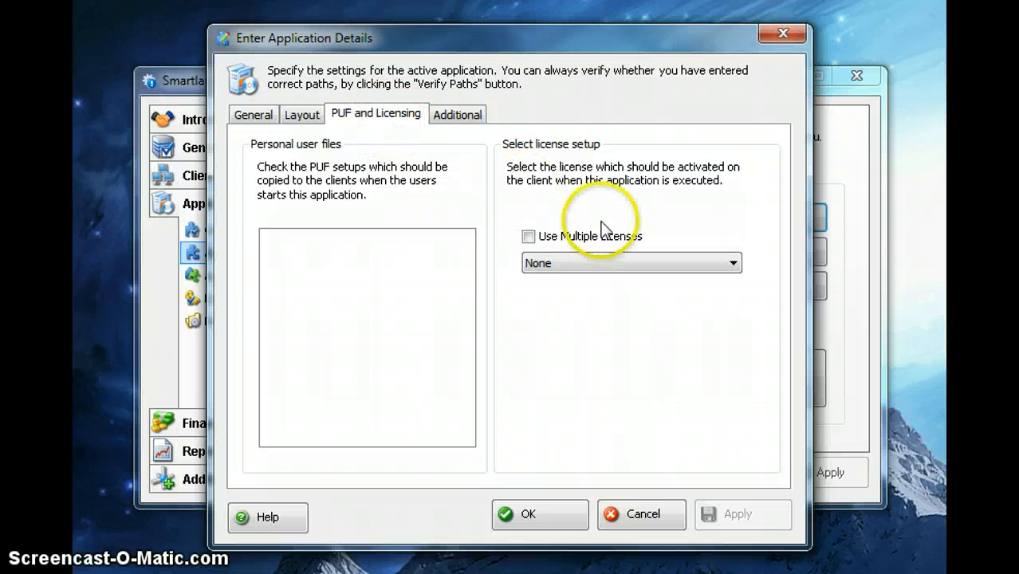
{"action": "left_click", "coordinate": [592, 264]}
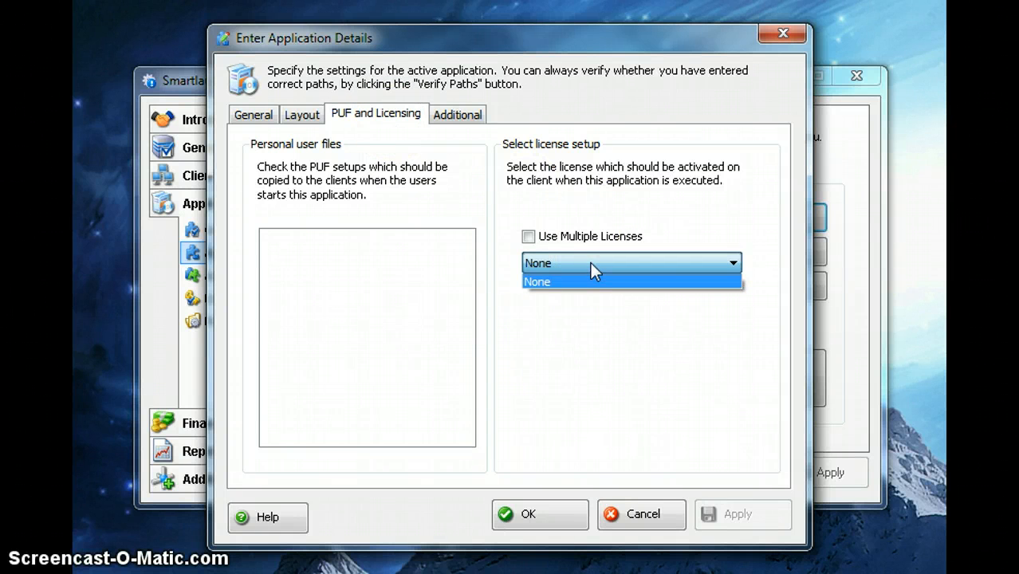
{"action": "left_click", "coordinate": [590, 264]}
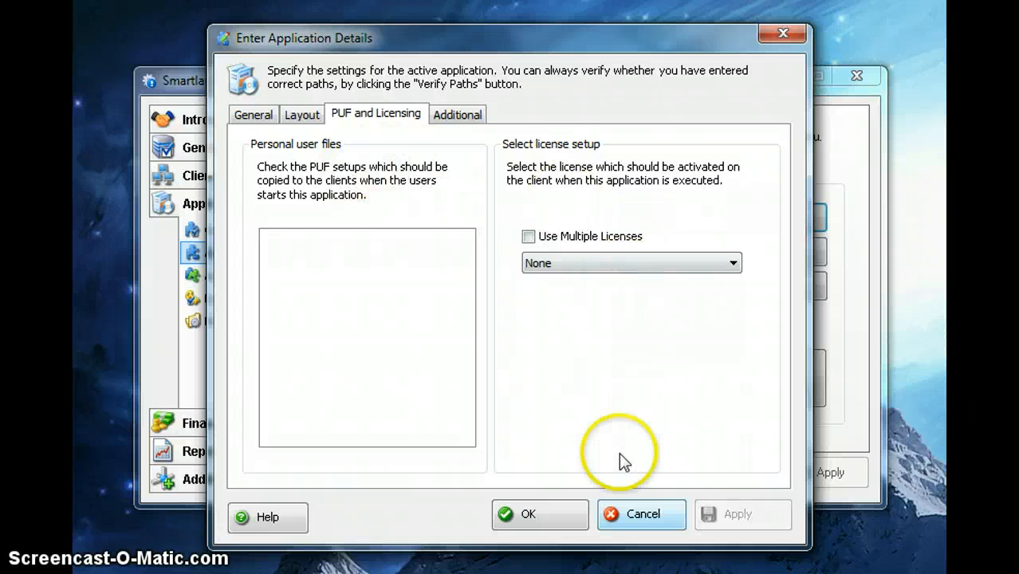
{"action": "left_click", "coordinate": [626, 261]}
{"action": "left_click", "coordinate": [625, 261]}
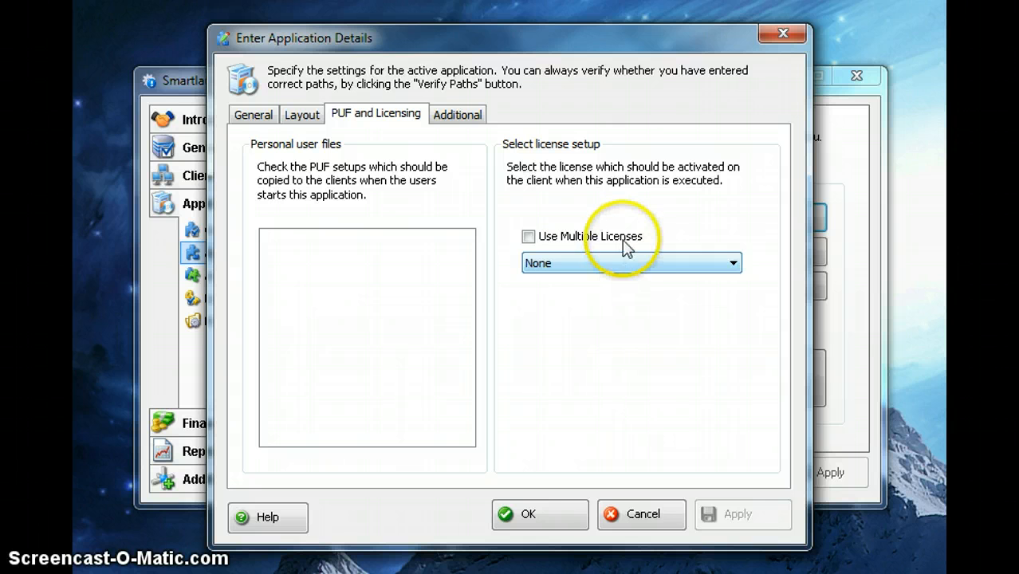
Close the application details and add a personal user files setup named "League of Legends Config".
{"action": "left_click", "coordinate": [661, 514]}
{"action": "left_click", "coordinate": [270, 318]}
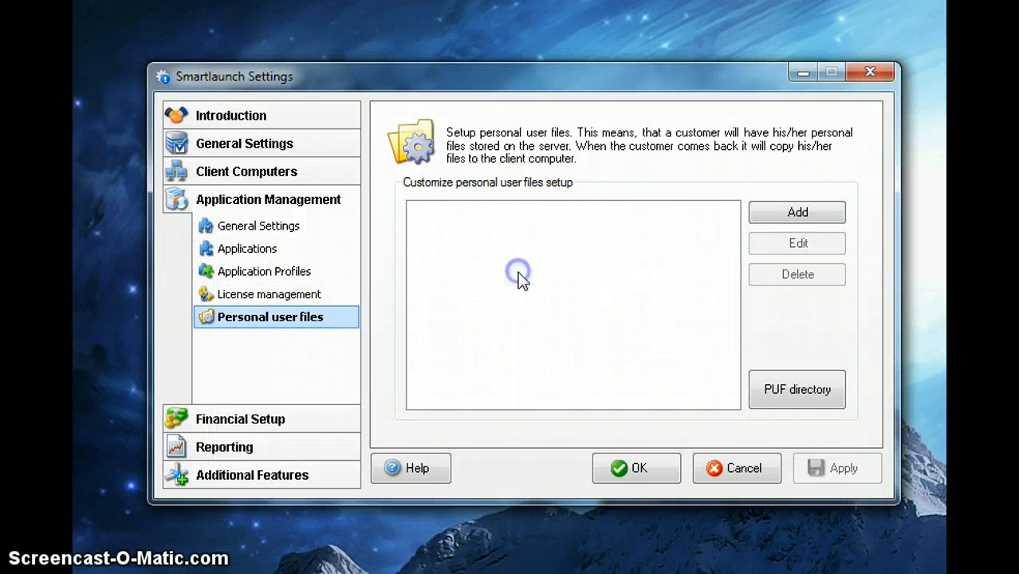
{"action": "left_click", "coordinate": [819, 212]}
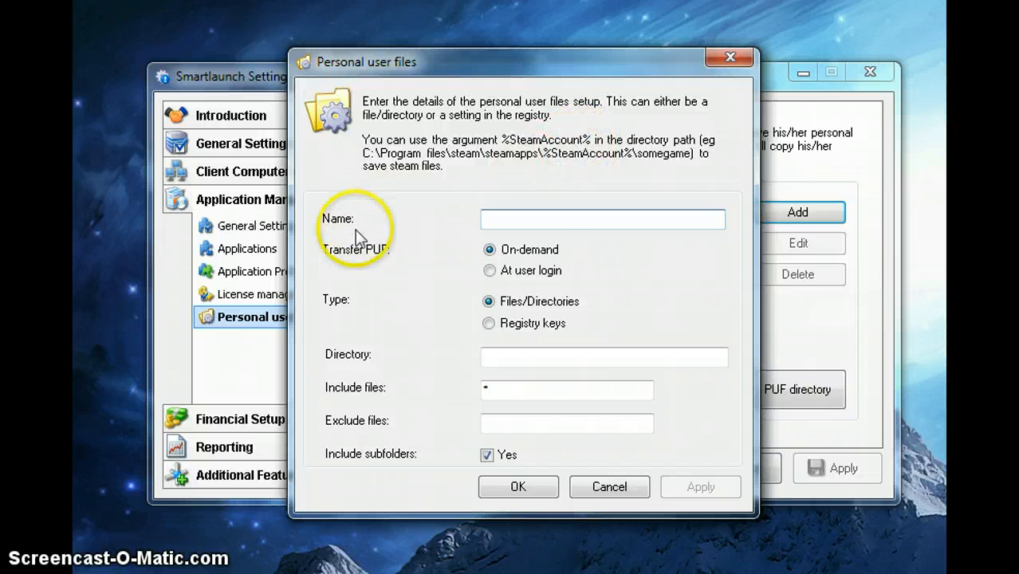
{"action": "left_click", "coordinate": [563, 216]}
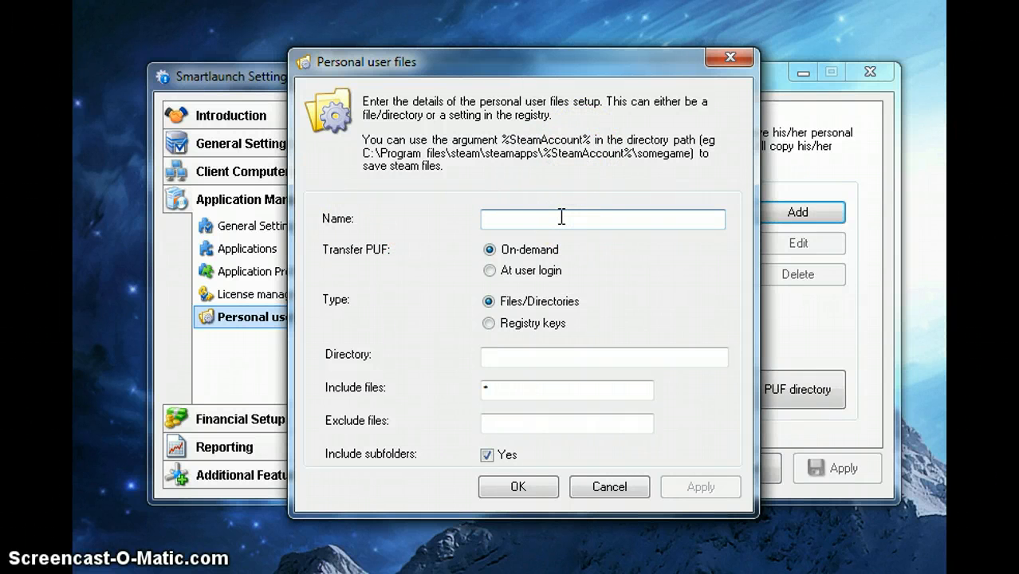
{"action": "type", "text": "League of Legends Config"}
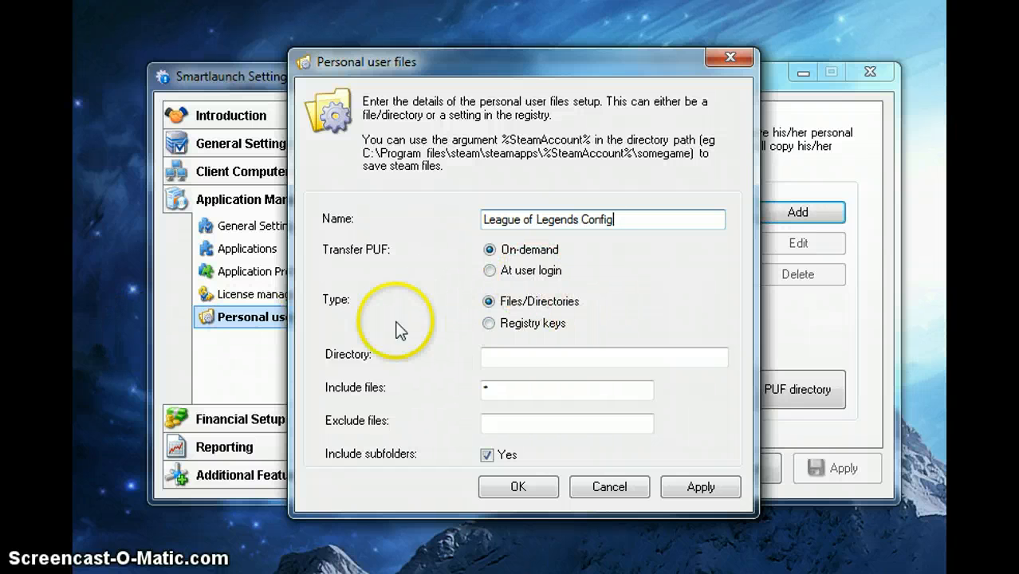
Try the Registry keys type for the setup, view the registry keys it offers, and switch back to Files/Directories.
{"action": "left_click", "coordinate": [488, 323]}
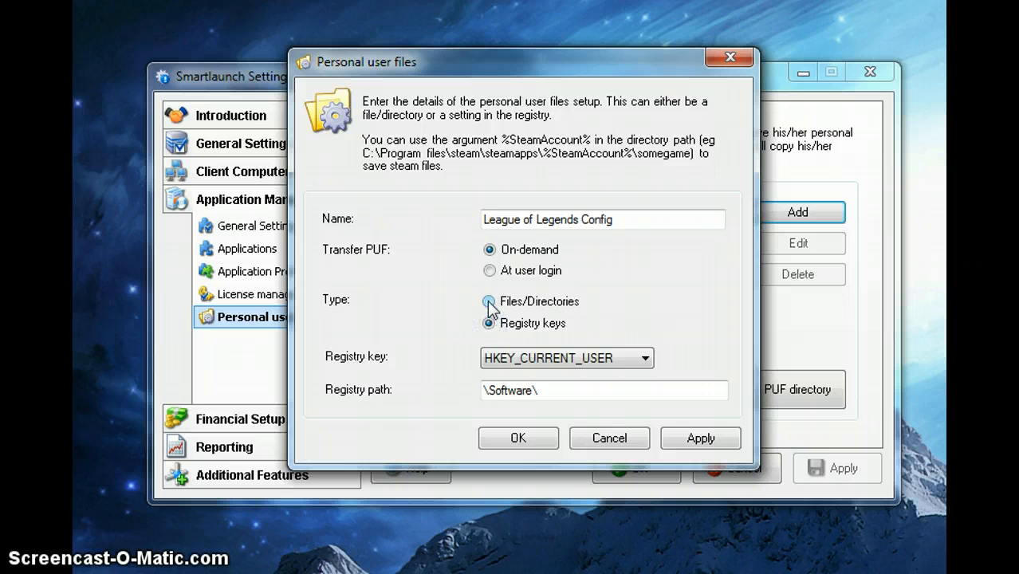
{"action": "left_click", "coordinate": [535, 358]}
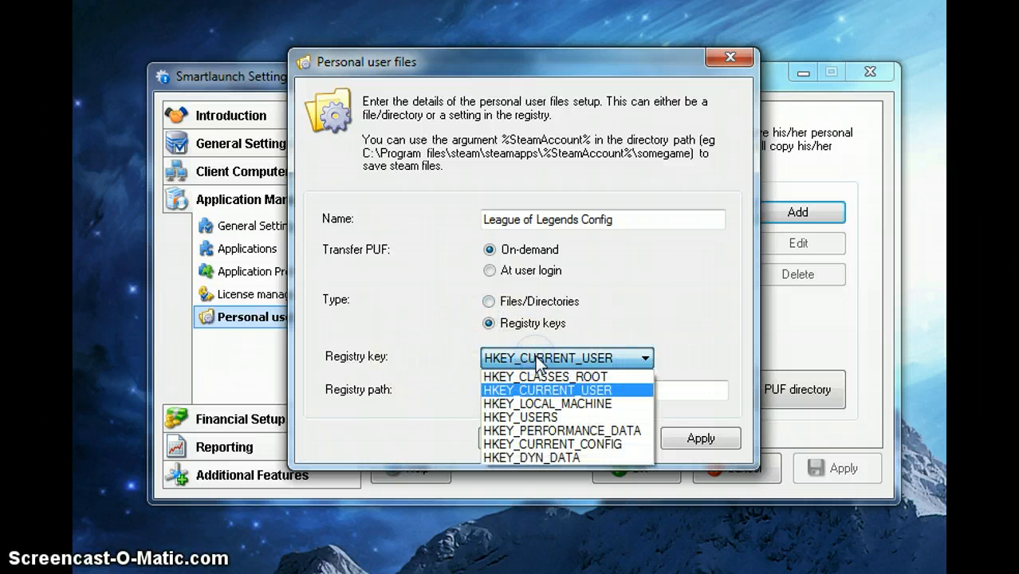
{"action": "left_click", "coordinate": [535, 355]}
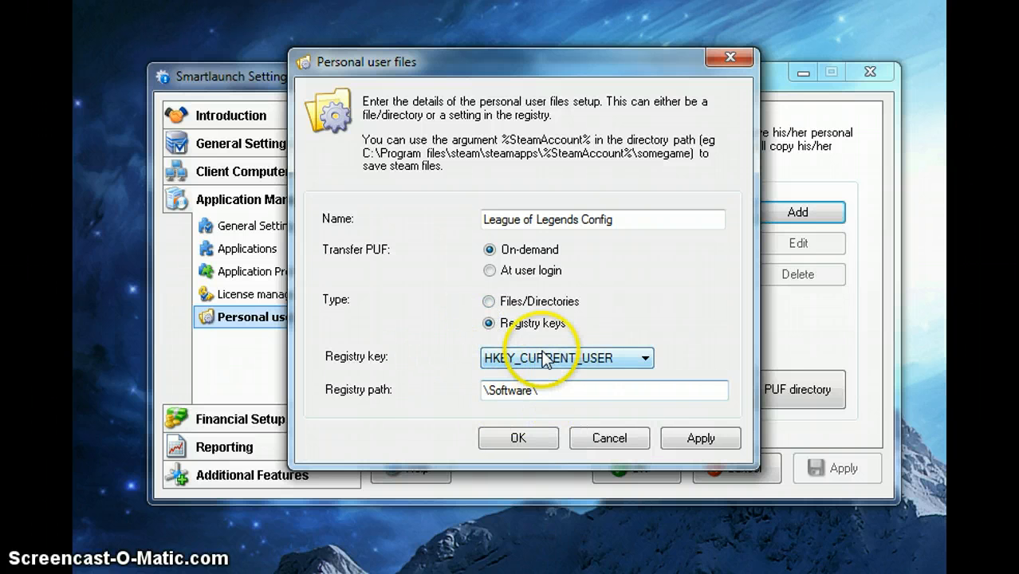
{"action": "left_click", "coordinate": [520, 300]}
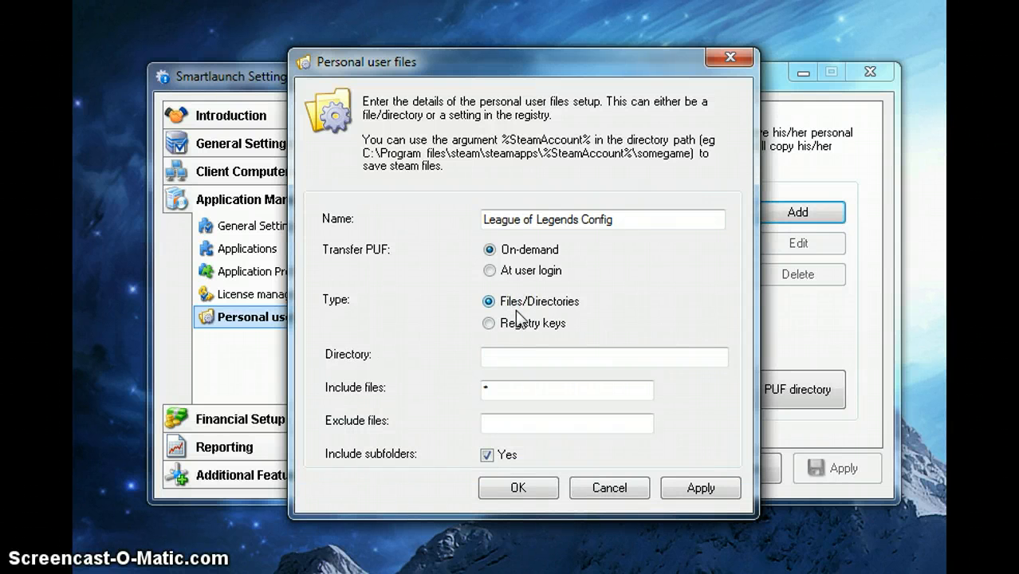
Set the setup's directory to %ProgramFiles(x86)%\Riot\League of Legends\config\.
{"action": "left_click", "coordinate": [566, 356]}
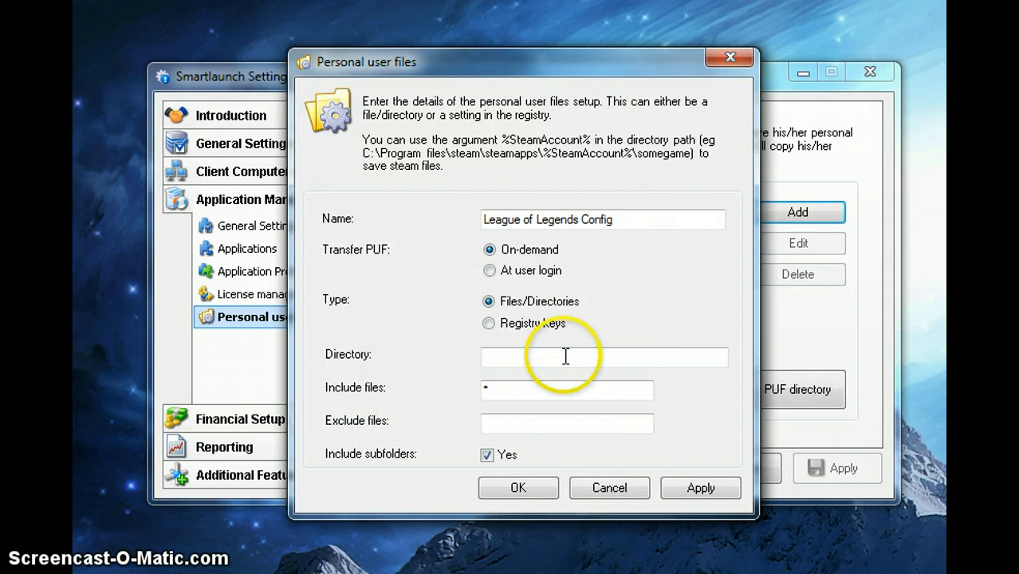
{"action": "left_click", "coordinate": [640, 356]}
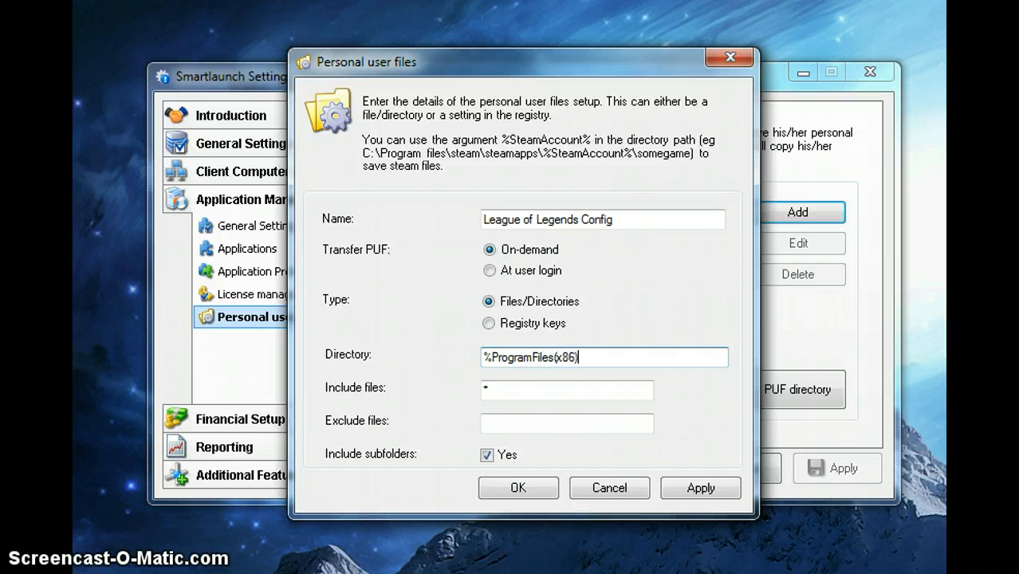
{"action": "type", "text": "%ProgramFiles(x86)%\\Riot\\League of Legends\\"}
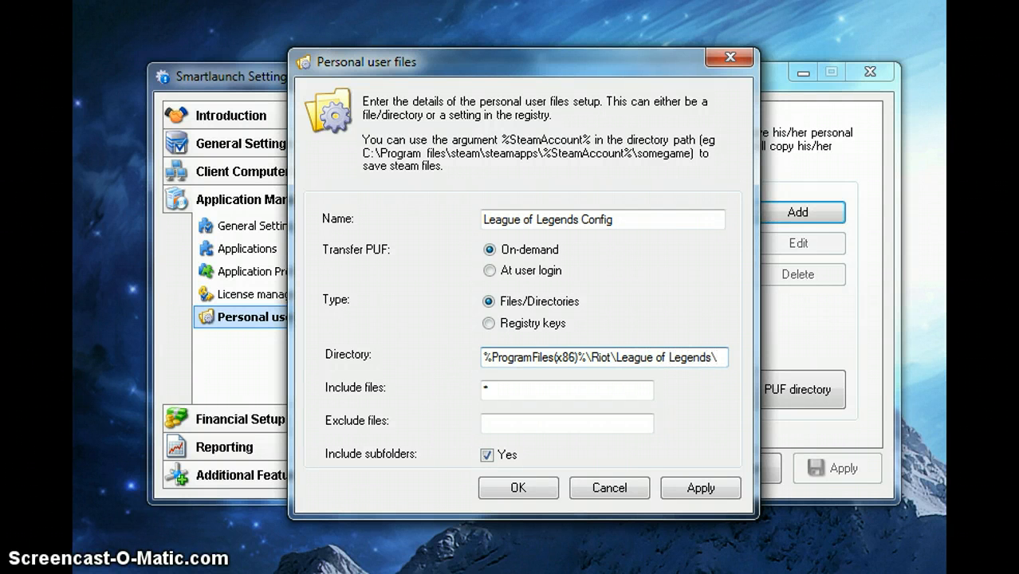
{"action": "type", "text": "config"}
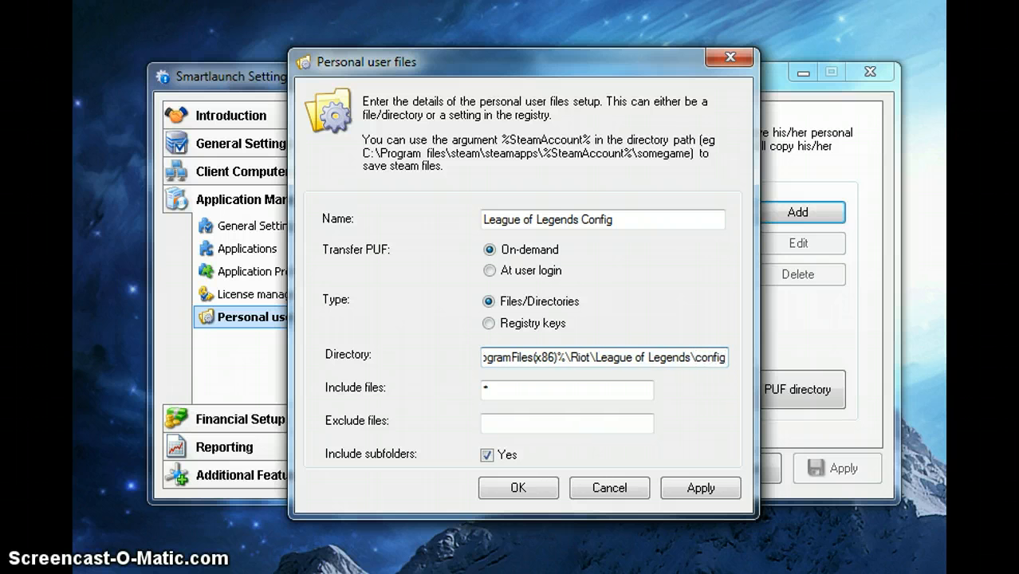
{"action": "type", "text": "\\"}
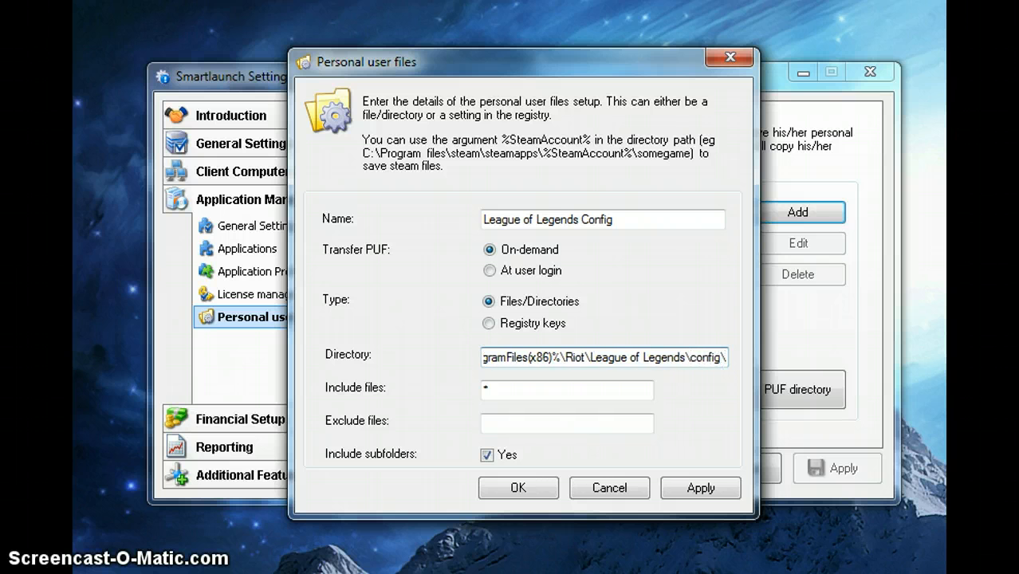
Keep * as the included files, exclude *.exe files, and save the personal user files setup, dismissing the reminder.
{"action": "key", "text": "Tab"}
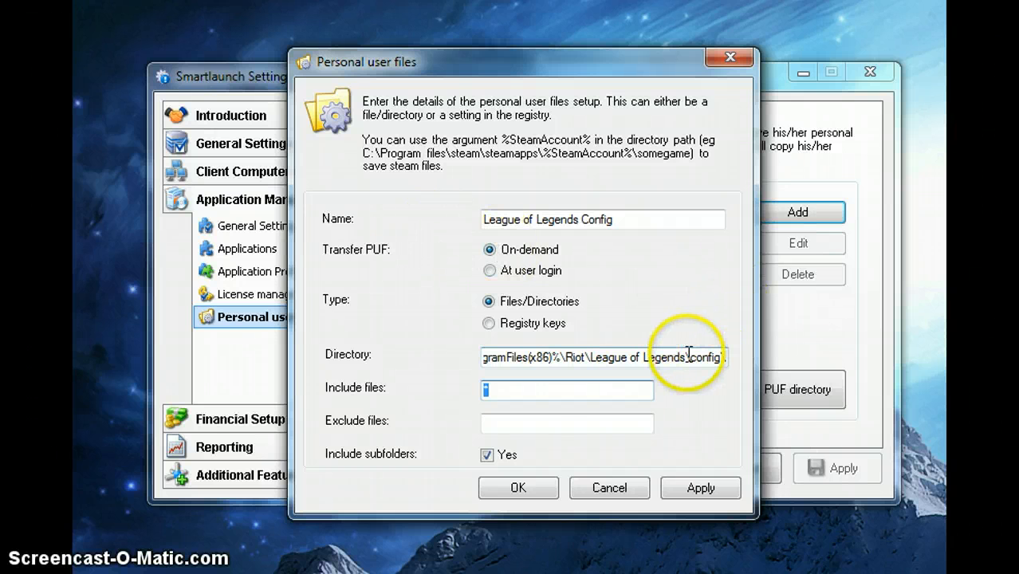
{"action": "left_click", "coordinate": [537, 393]}
{"action": "left_click_drag", "start_coordinate": [510, 390], "coordinate": [489, 388]}
{"action": "left_click", "coordinate": [513, 423]}
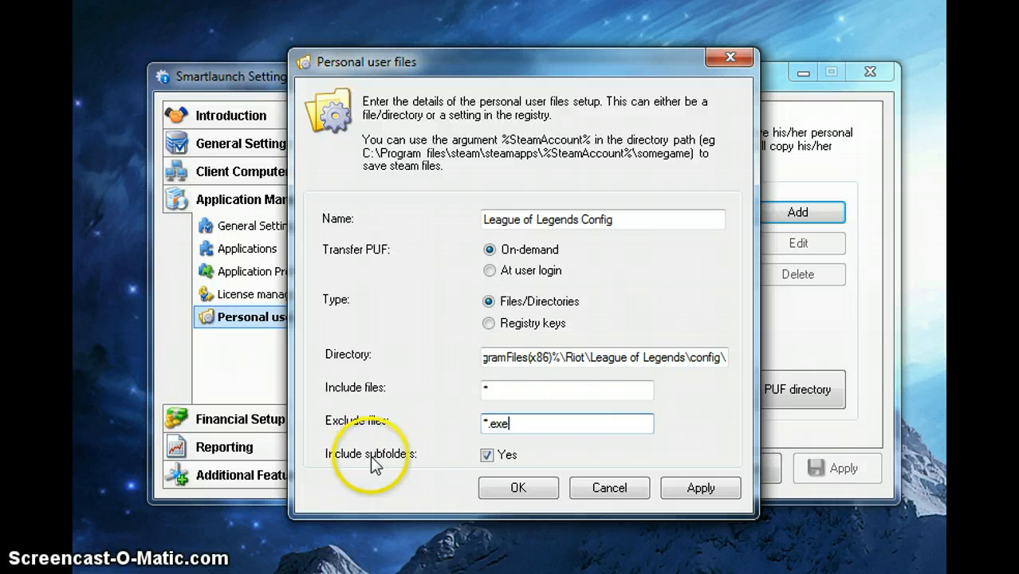
{"action": "left_click", "coordinate": [694, 487]}
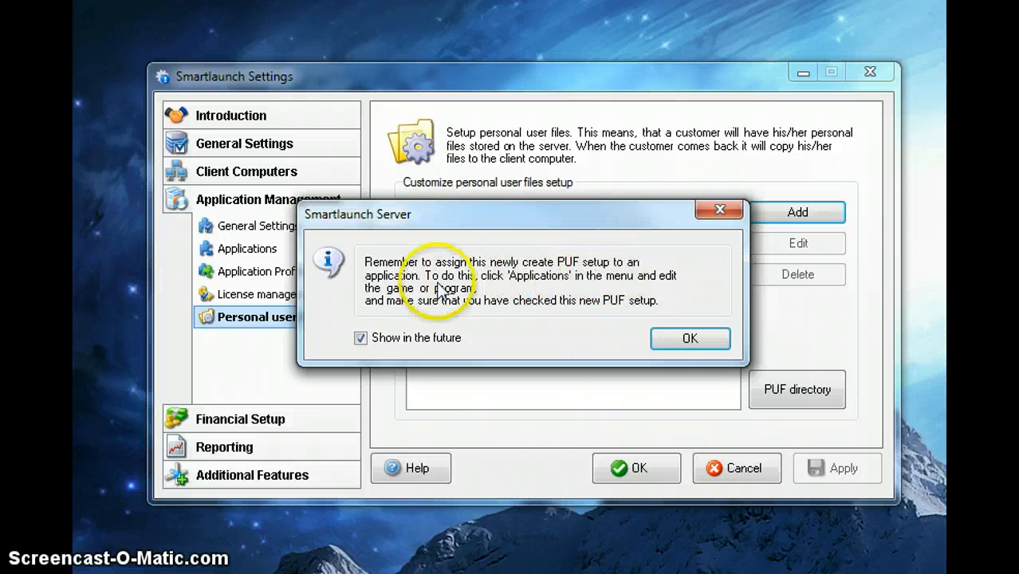
{"action": "left_click", "coordinate": [671, 337]}
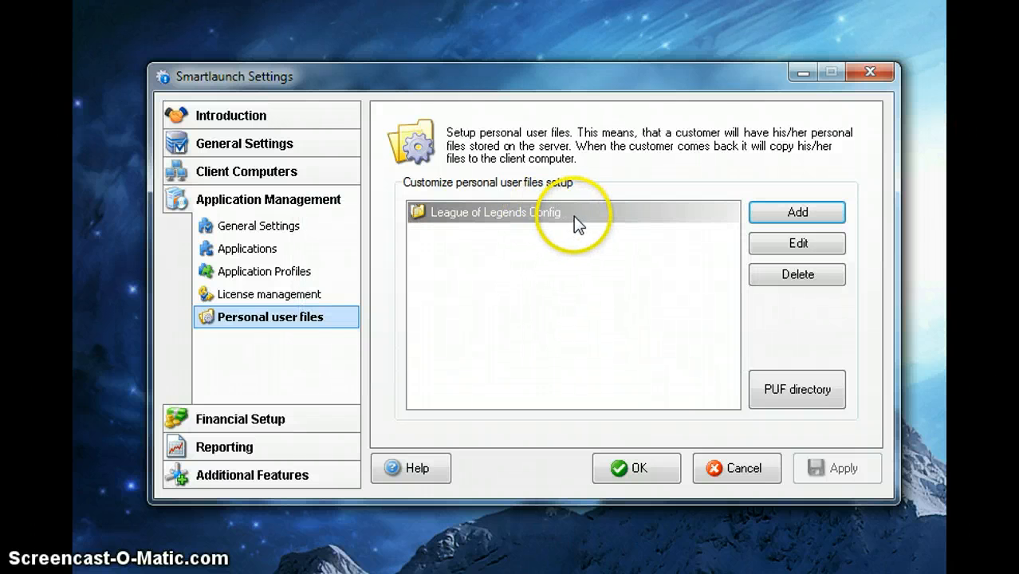
Assign the League of Legends Config personal user files to the League of Legends action game with no license, and save the application.
{"action": "left_click", "coordinate": [280, 252]}
{"action": "left_click", "coordinate": [484, 227]}
{"action": "double_click", "coordinate": [487, 228]}
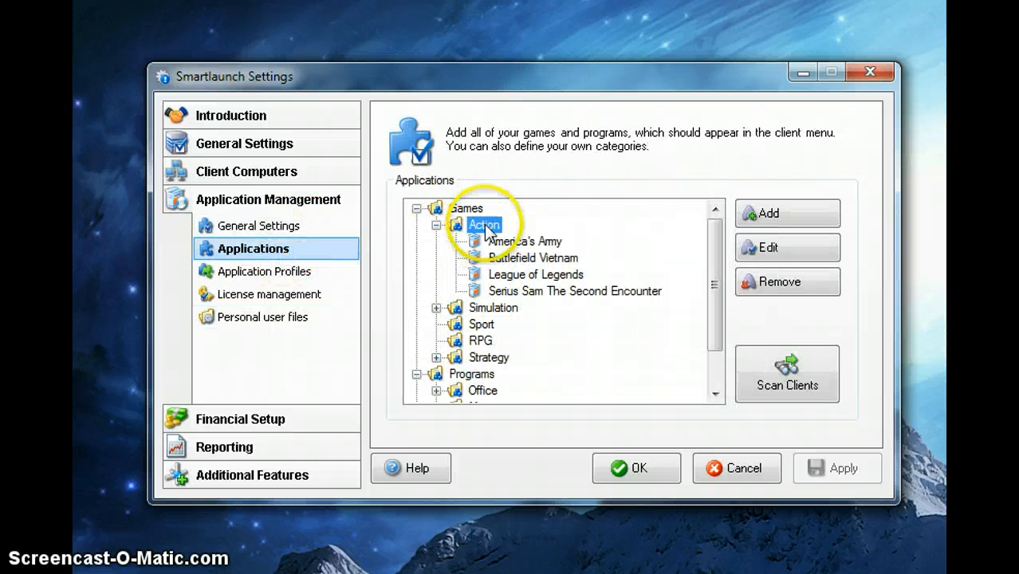
{"action": "double_click", "coordinate": [530, 275]}
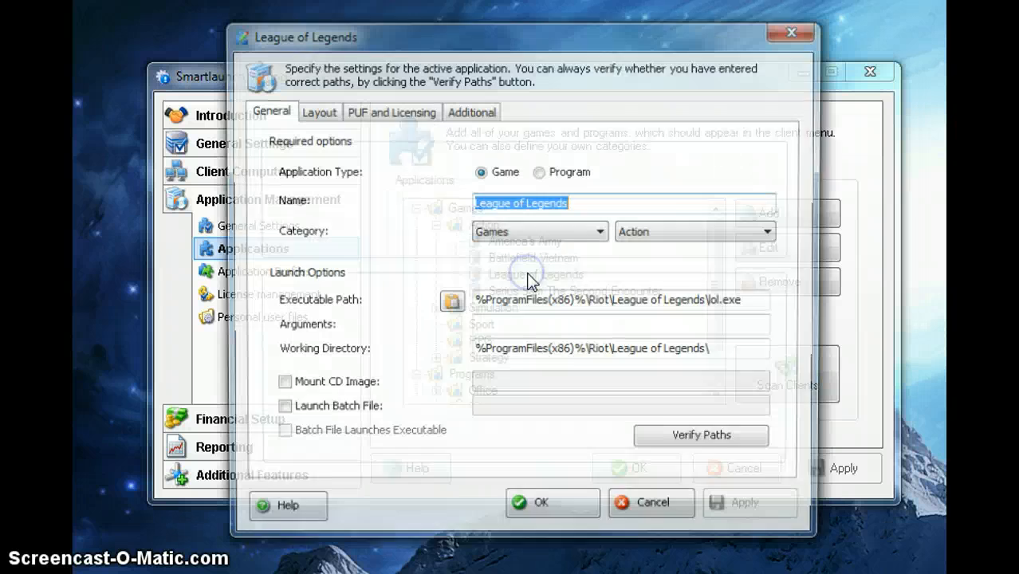
{"action": "left_click", "coordinate": [398, 109]}
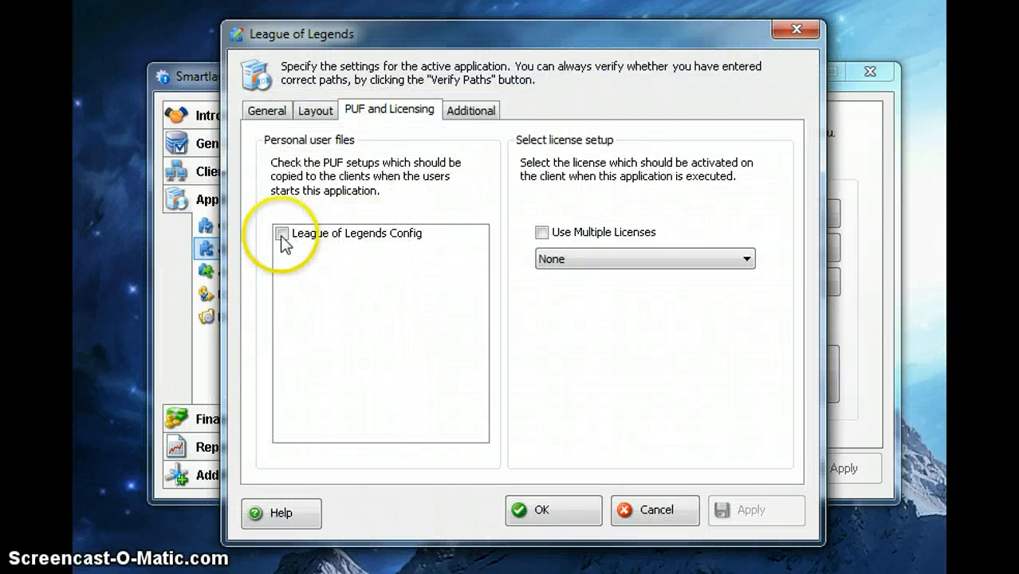
{"action": "left_click", "coordinate": [281, 234]}
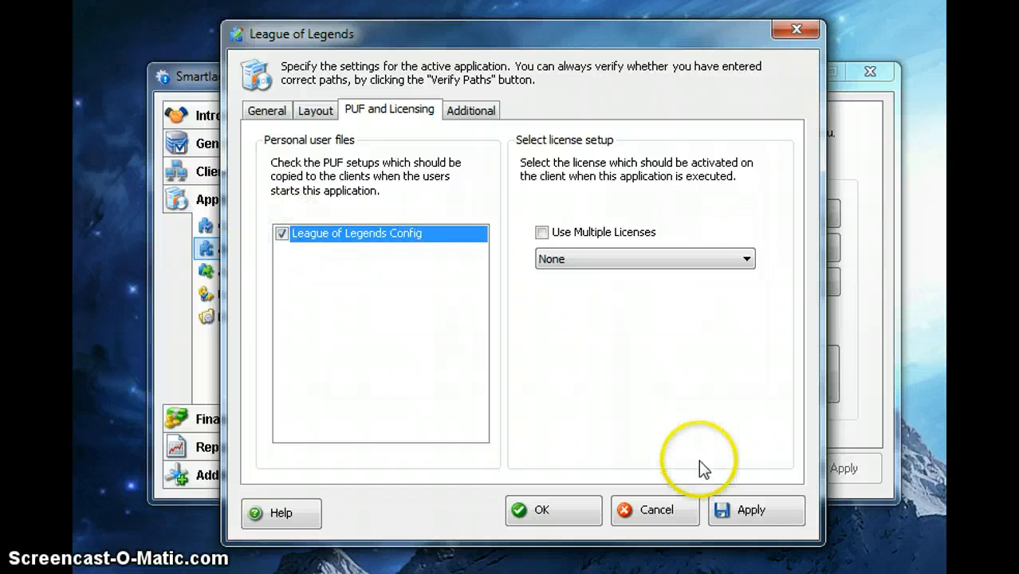
{"action": "left_click", "coordinate": [727, 509]}
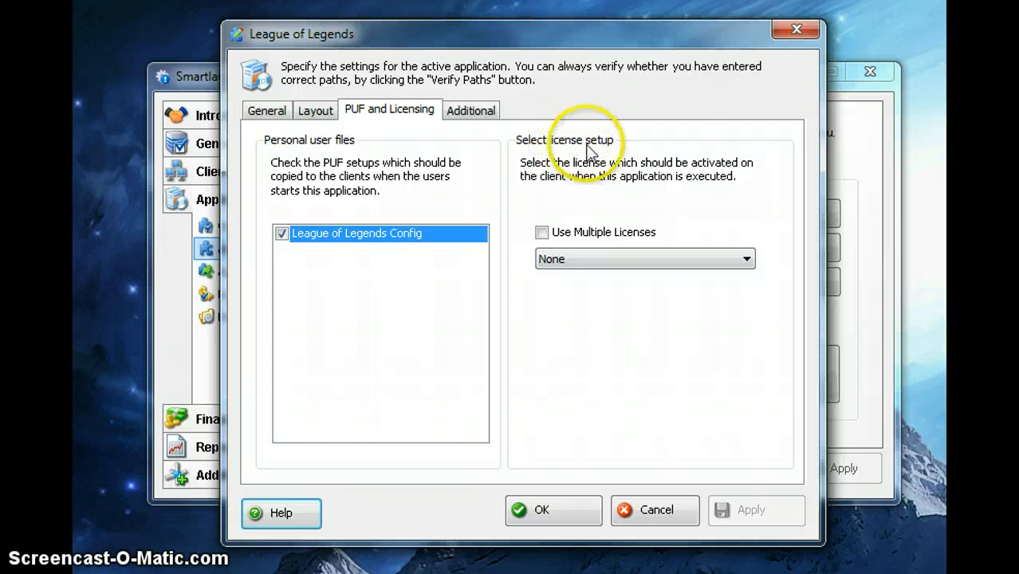
{"action": "left_click", "coordinate": [646, 259]}
{"action": "left_click", "coordinate": [644, 258]}
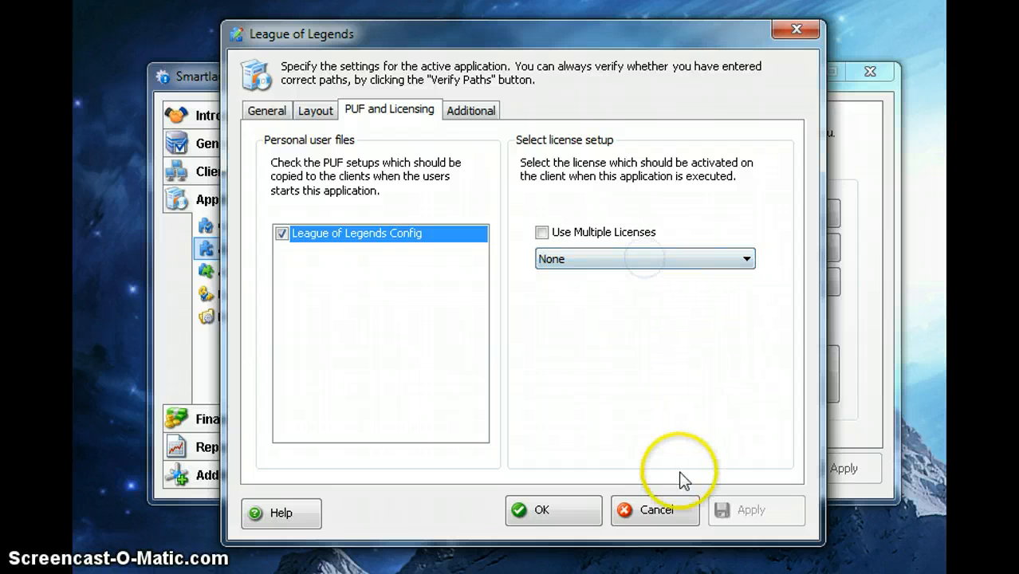
{"action": "left_click", "coordinate": [568, 517]}
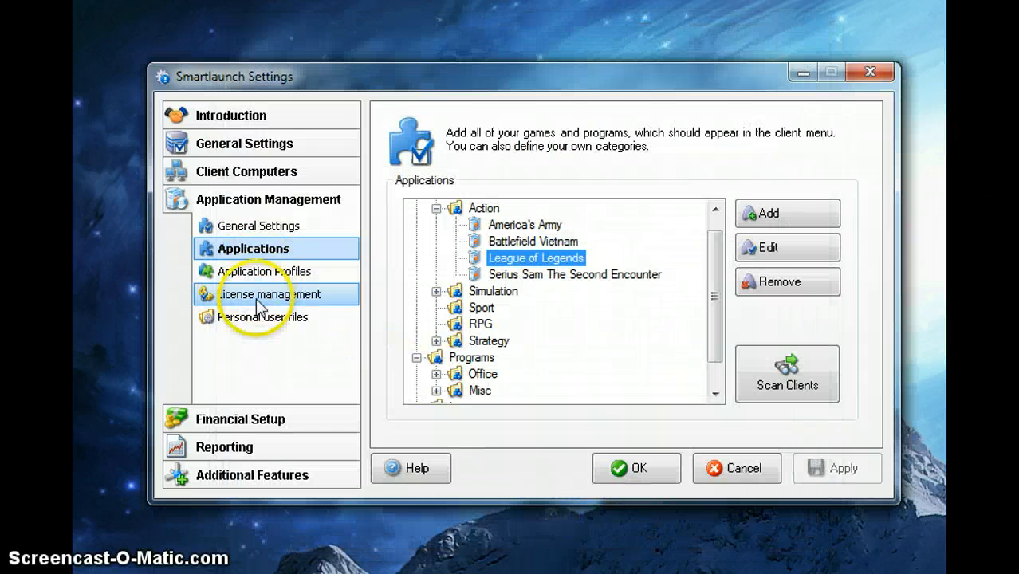
Start a new license setup in license management using the Battlefield 1942 preset from the action games.
{"action": "left_click", "coordinate": [258, 295]}
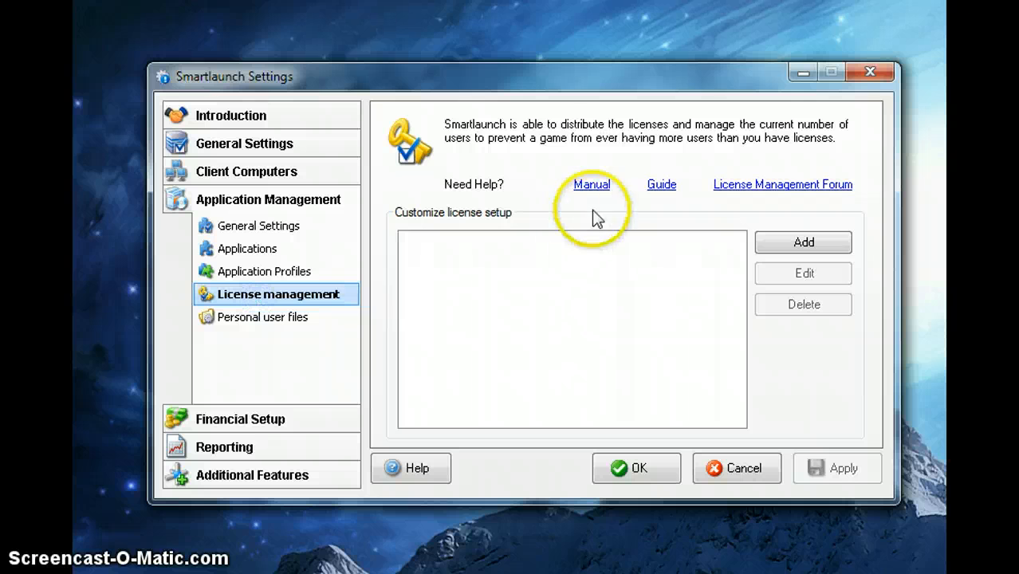
{"action": "left_click", "coordinate": [803, 247]}
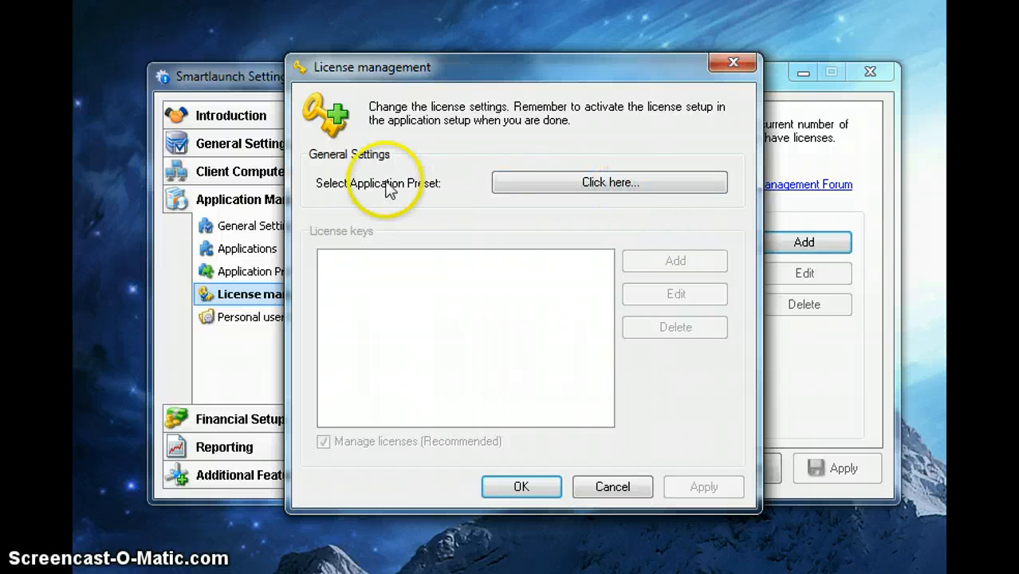
{"action": "left_click", "coordinate": [635, 188]}
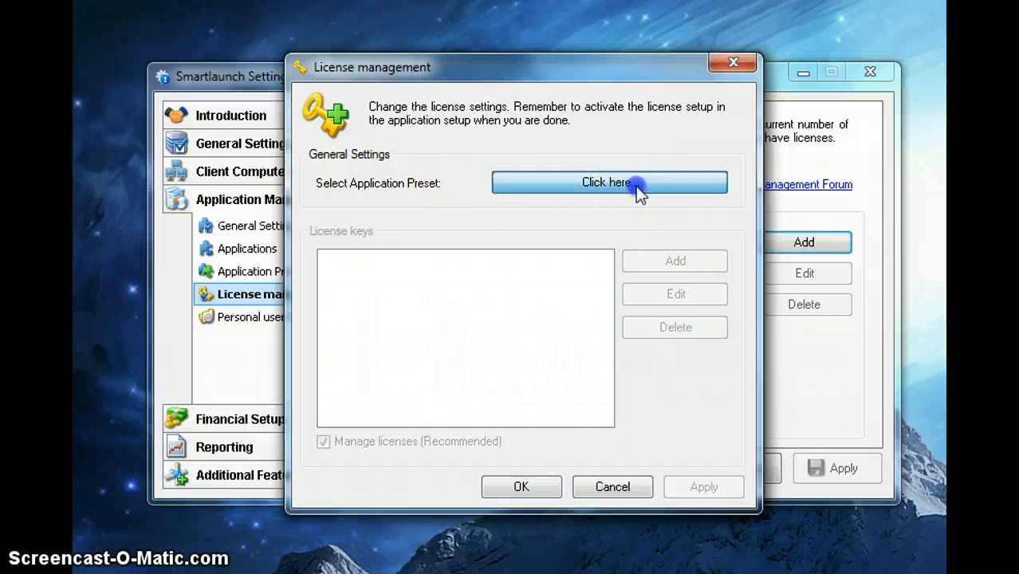
{"action": "mouse_move", "coordinate": [610, 215]}
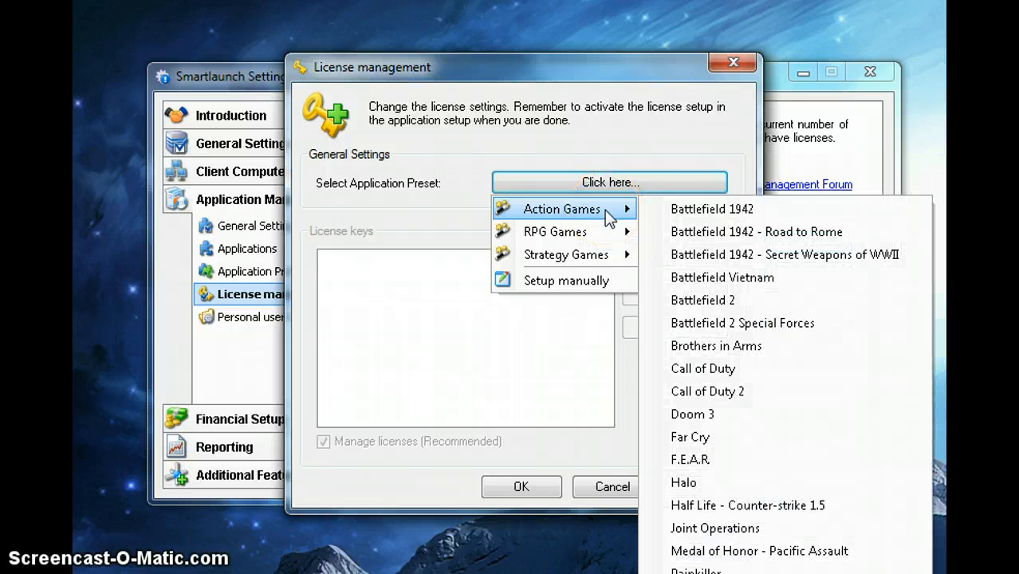
{"action": "left_click", "coordinate": [710, 210]}
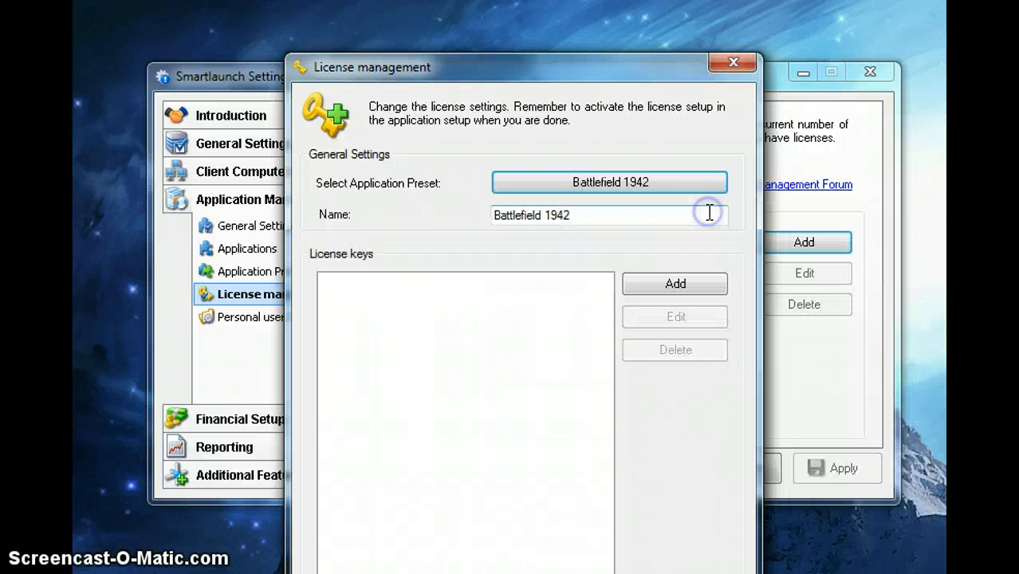
{"action": "left_click", "coordinate": [699, 214]}
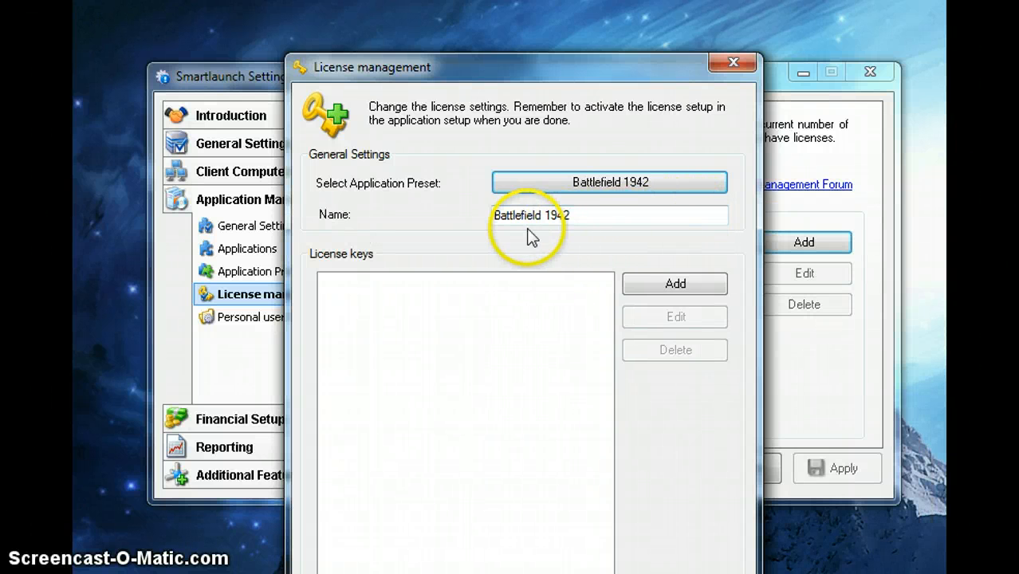
{"action": "left_click_drag", "start_coordinate": [587, 216], "coordinate": [464, 221]}
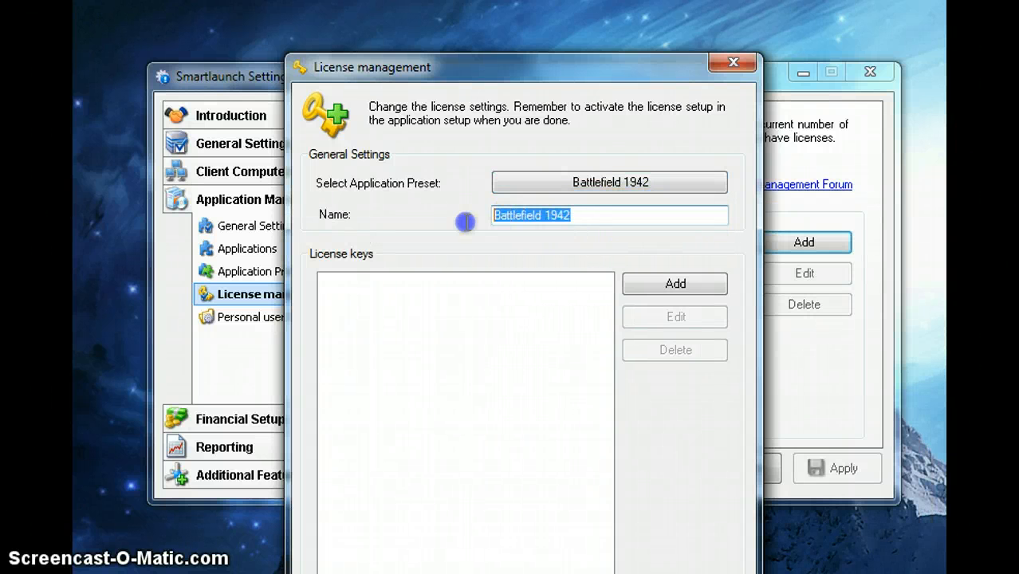
Examine the key field and type options for adding a license key, and cancel the entry.
{"action": "left_click", "coordinate": [674, 284]}
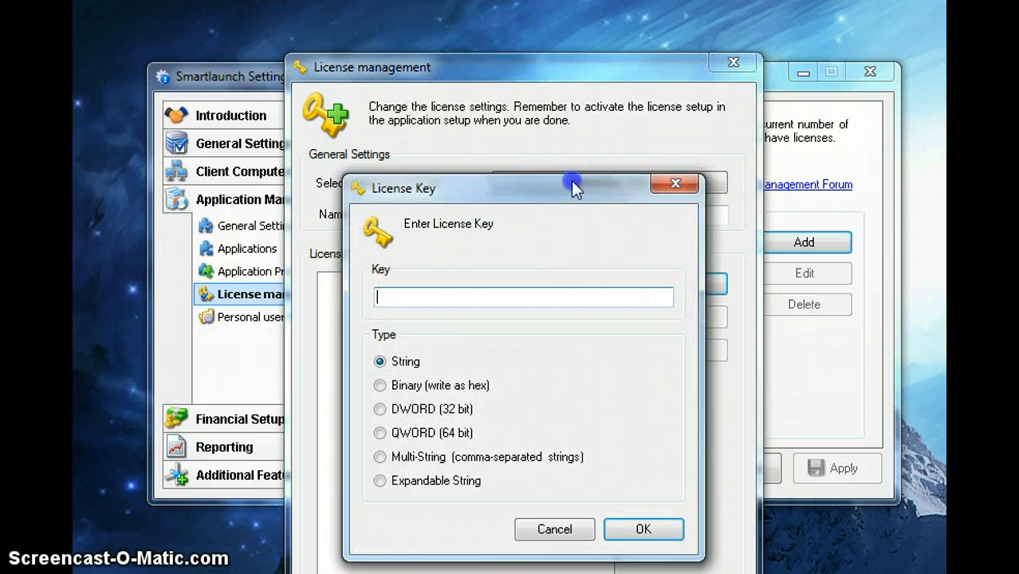
{"action": "left_click_drag", "start_coordinate": [571, 180], "coordinate": [909, 126]}
{"action": "left_click", "coordinate": [879, 246]}
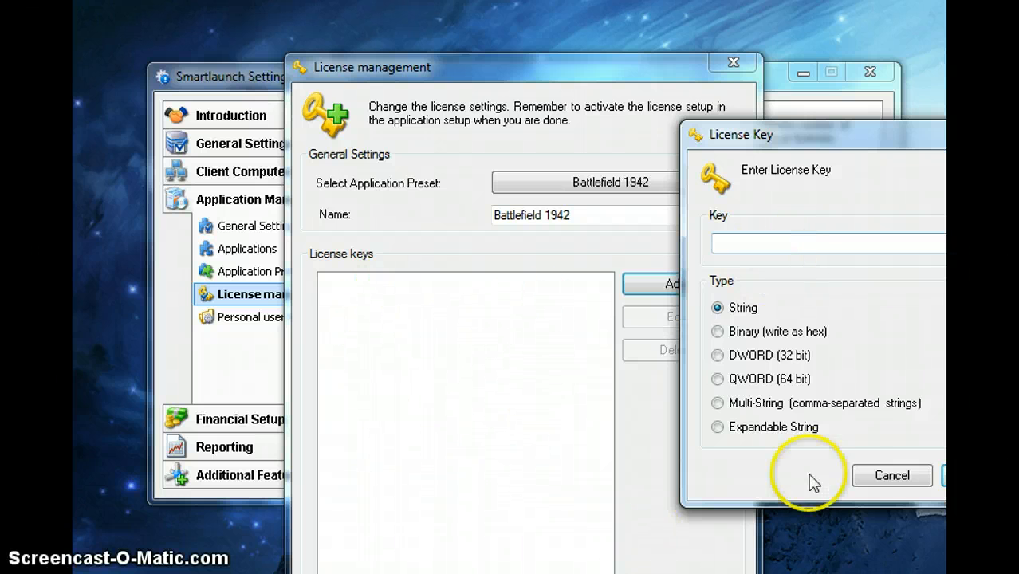
{"action": "left_click", "coordinate": [892, 476]}
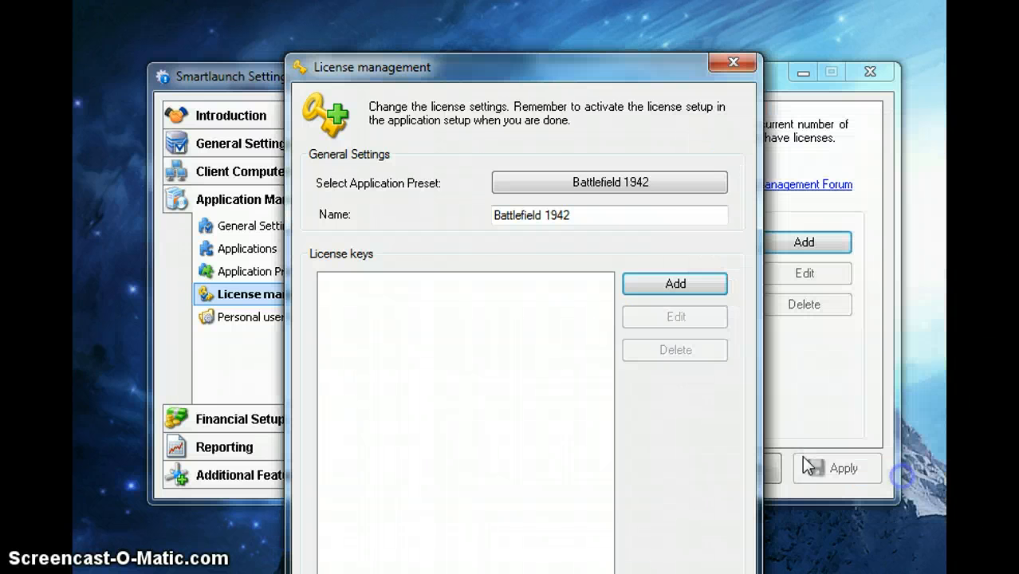
Change the license setup's application preset to manual setup, name it Battlefield 4, compare the two types, and keep the Executable type.
{"action": "left_click", "coordinate": [600, 188]}
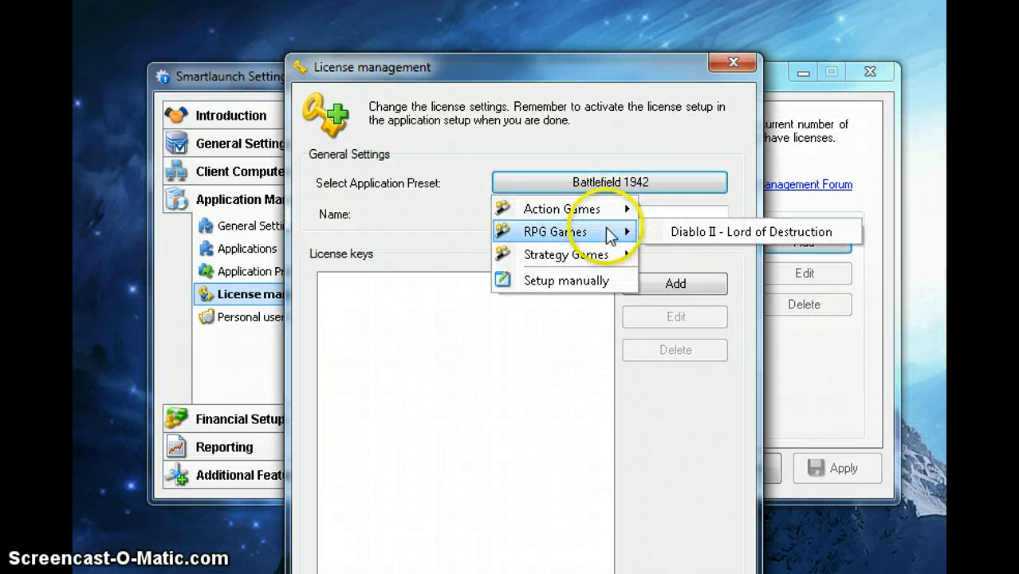
{"action": "mouse_move", "coordinate": [609, 254]}
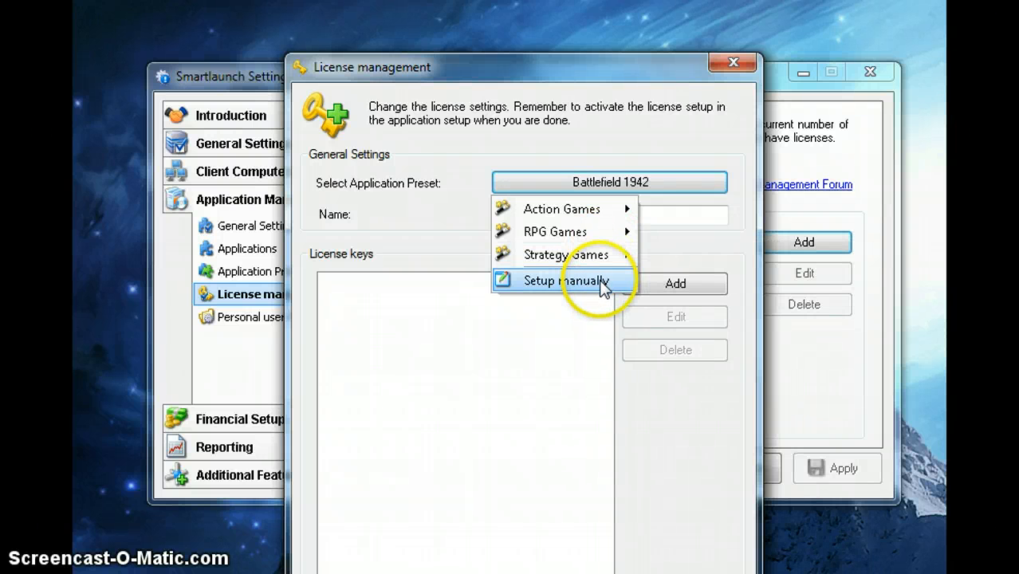
{"action": "left_click", "coordinate": [604, 286]}
{"action": "left_click", "coordinate": [630, 210]}
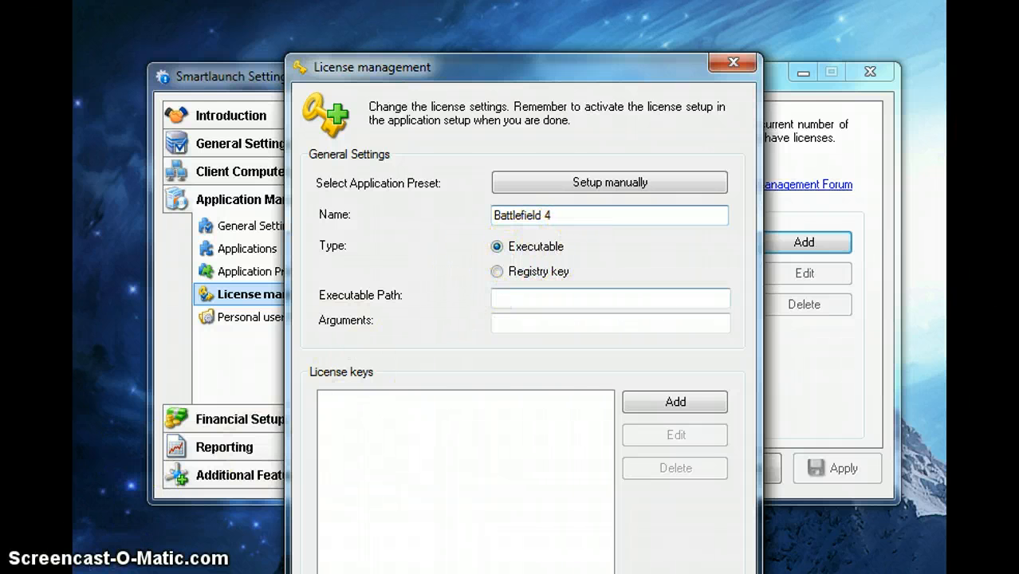
{"action": "left_click", "coordinate": [563, 271]}
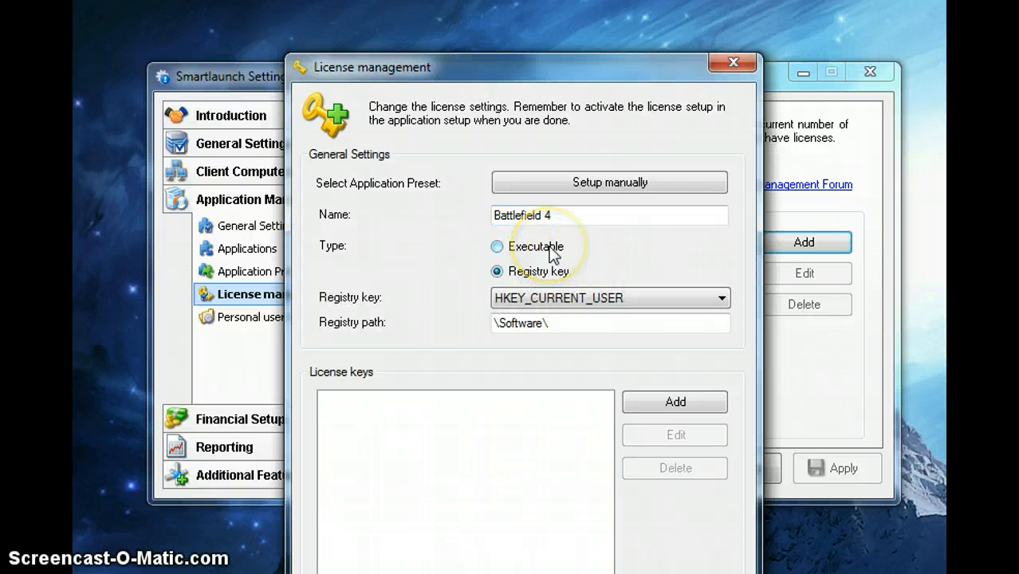
{"action": "left_click", "coordinate": [553, 255]}
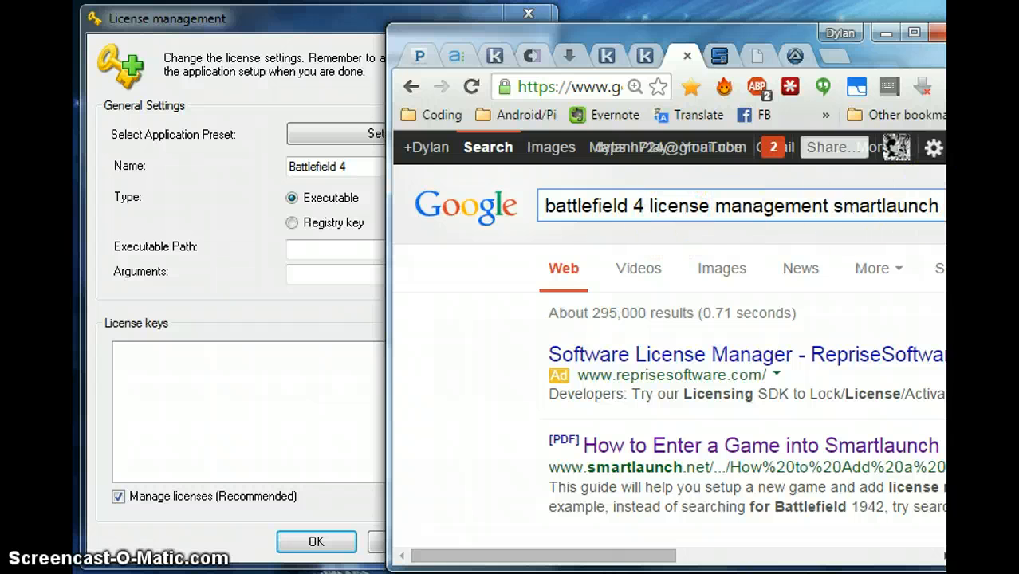
Switch to the browser, close the Google results and the Smartlaunch guide, and find the license management instructions in the Battlefield 4 forum post.
{"action": "scroll", "coordinate": [669, 337], "scroll_direction": "down", "scroll_amount": 4}
{"action": "scroll", "coordinate": [669, 336], "scroll_direction": "up", "scroll_amount": 2}
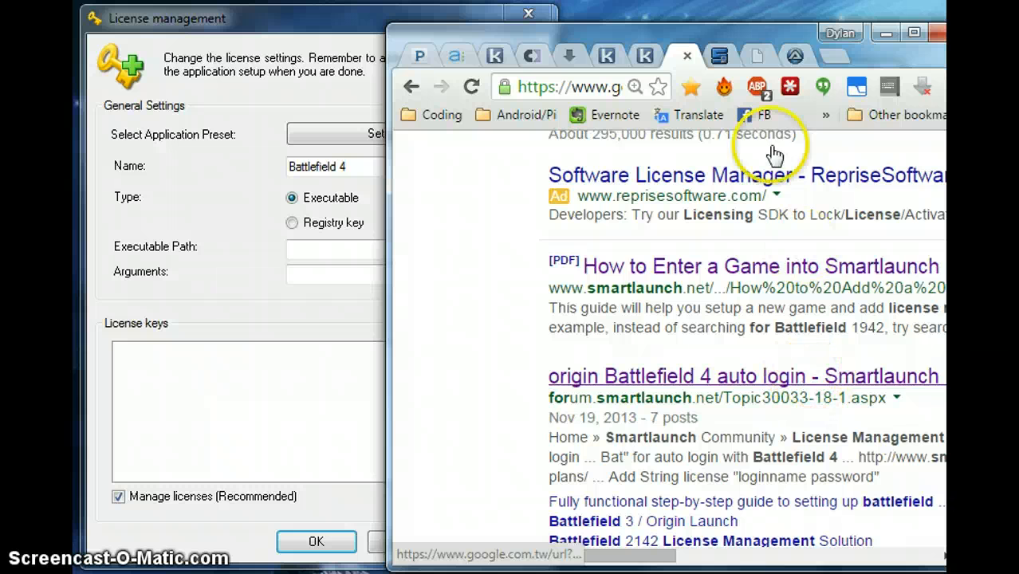
{"action": "left_click", "coordinate": [685, 57]}
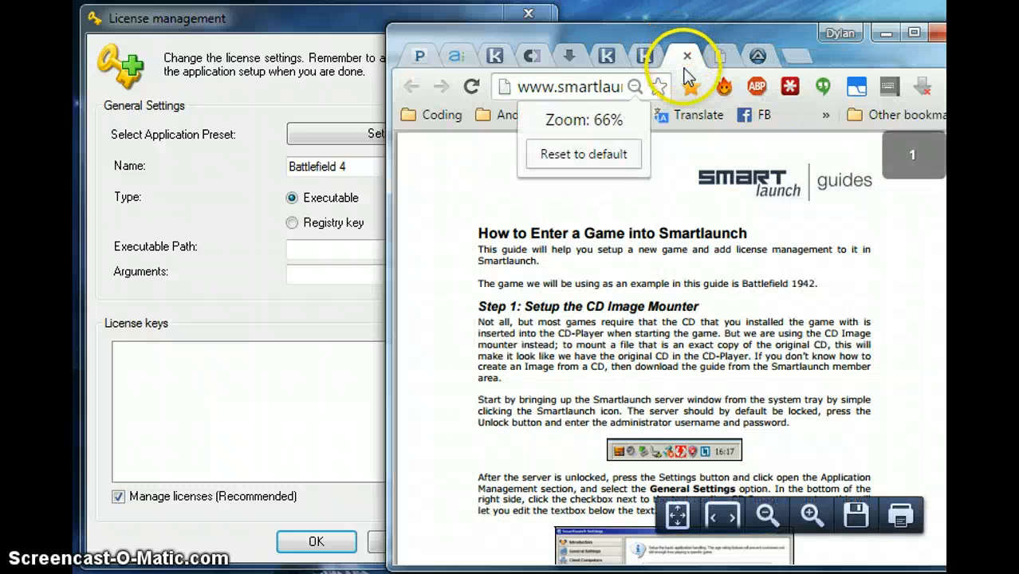
{"action": "left_click", "coordinate": [687, 58]}
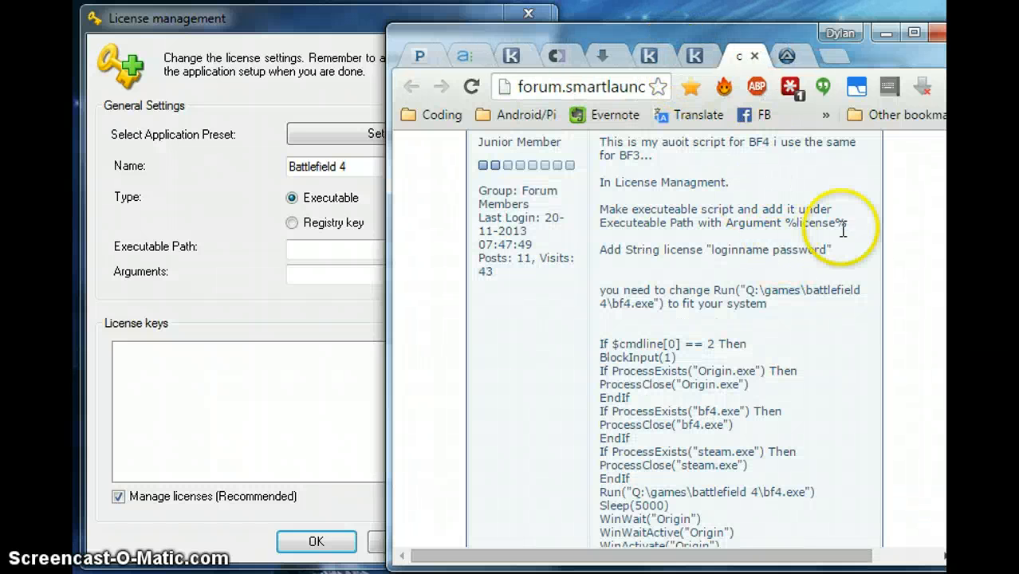
{"action": "scroll", "coordinate": [674, 339], "scroll_direction": "up", "scroll_amount": 1}
{"action": "scroll", "coordinate": [674, 339], "scroll_direction": "down", "scroll_amount": 1}
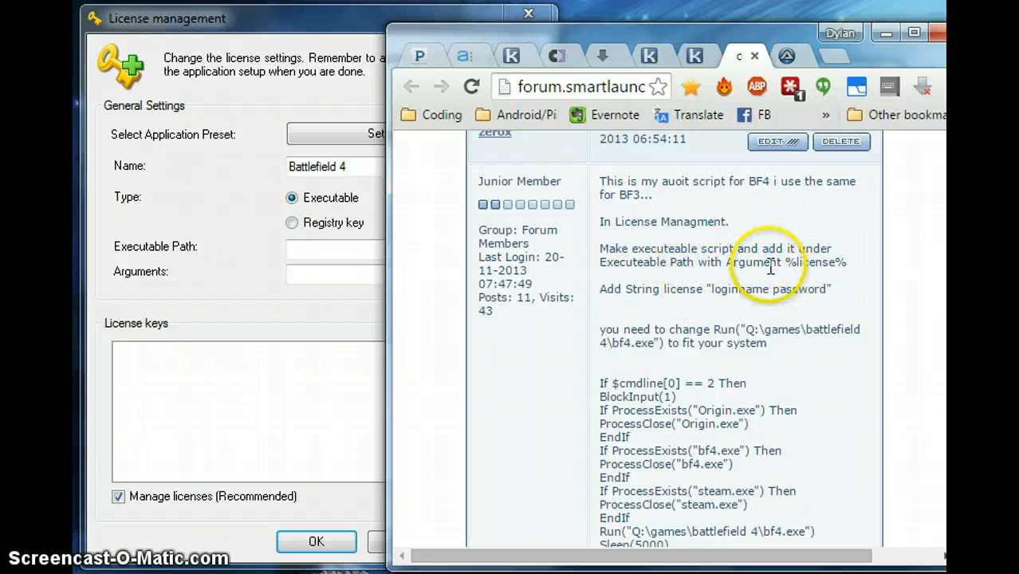
Copy the %license% argument from the forum post into the arguments of the Battlefield 4 license setup.
{"action": "left_click_drag", "start_coordinate": [785, 262], "coordinate": [850, 262]}
{"action": "key", "text": "ctrl+c"}
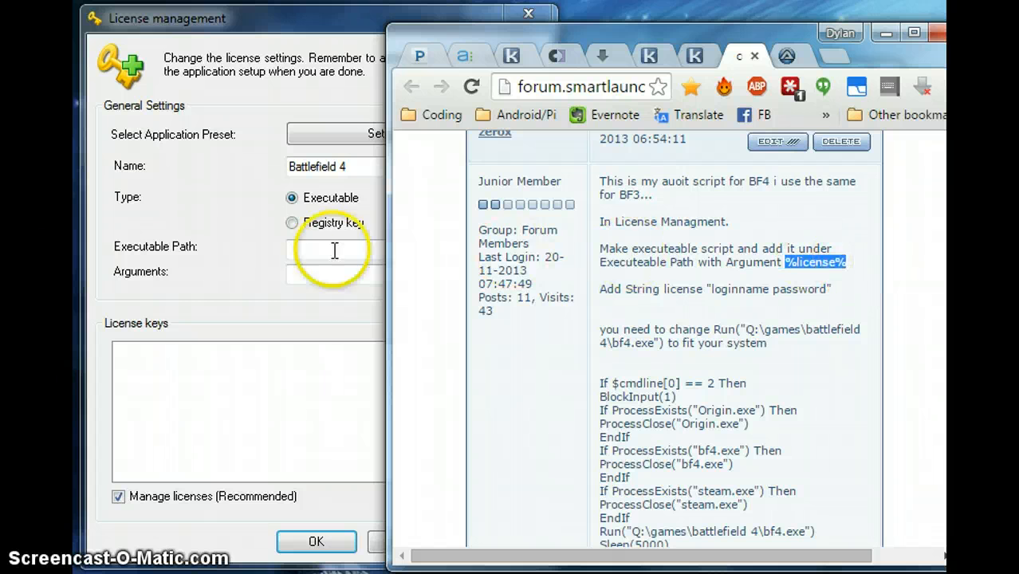
{"action": "left_click", "coordinate": [306, 250]}
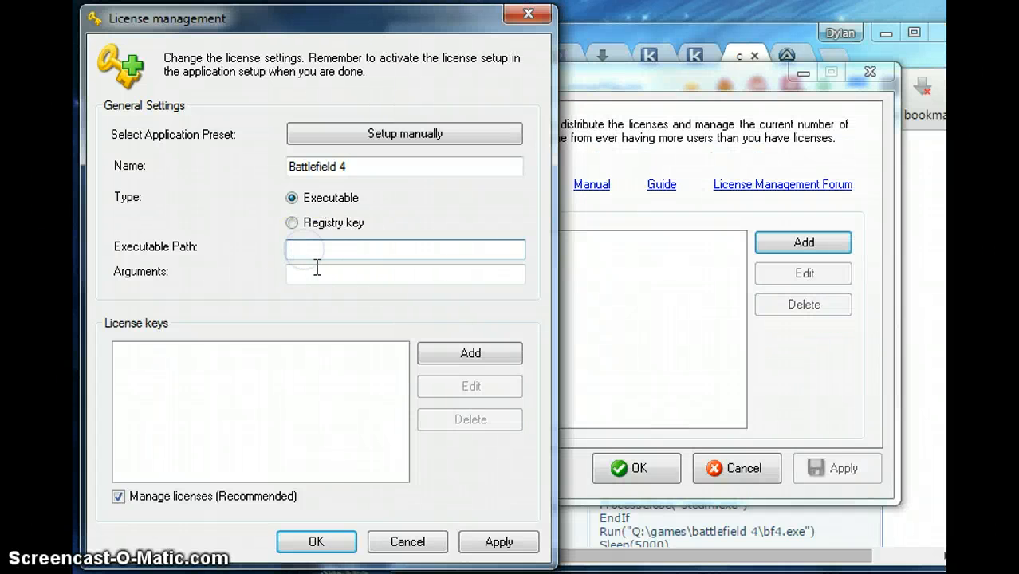
{"action": "left_click", "coordinate": [319, 274]}
{"action": "key", "text": "ctrl+v"}
{"action": "left_click_drag", "start_coordinate": [360, 275], "coordinate": [112, 271]}
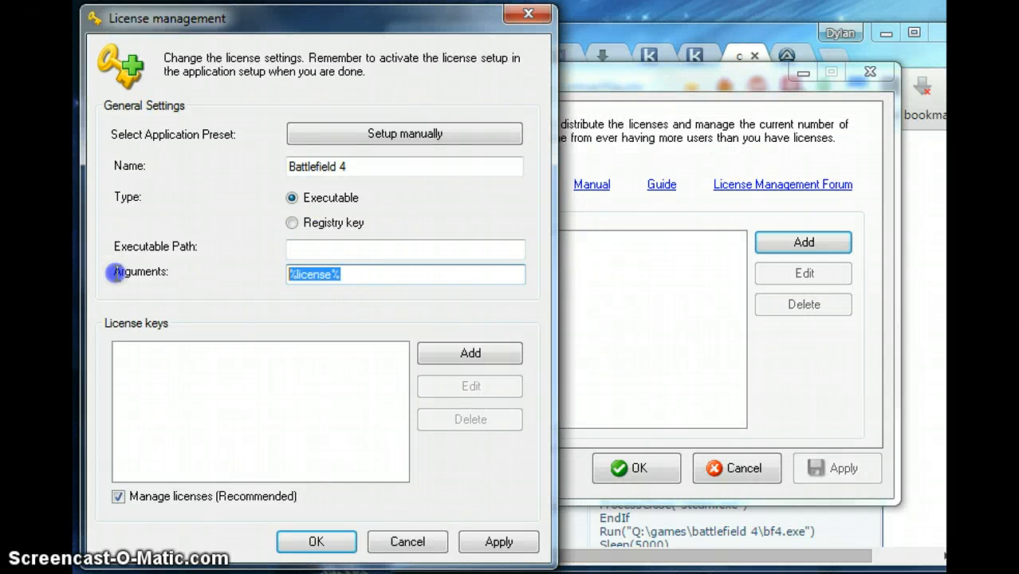
{"action": "left_click", "coordinate": [385, 281]}
Consult the forum post's script instructions, and set the executable path of the Battlefield 4 license setup to Z:\bat\bf4.bat.
{"action": "key", "text": "alt+Tab"}
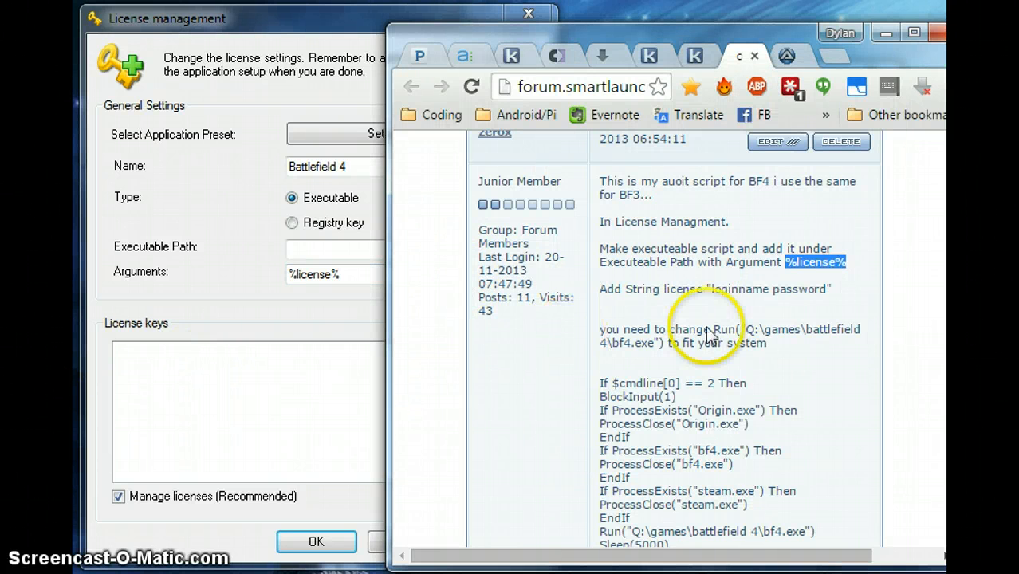
{"action": "key", "text": "alt+Tab"}
{"action": "left_click", "coordinate": [935, 379]}
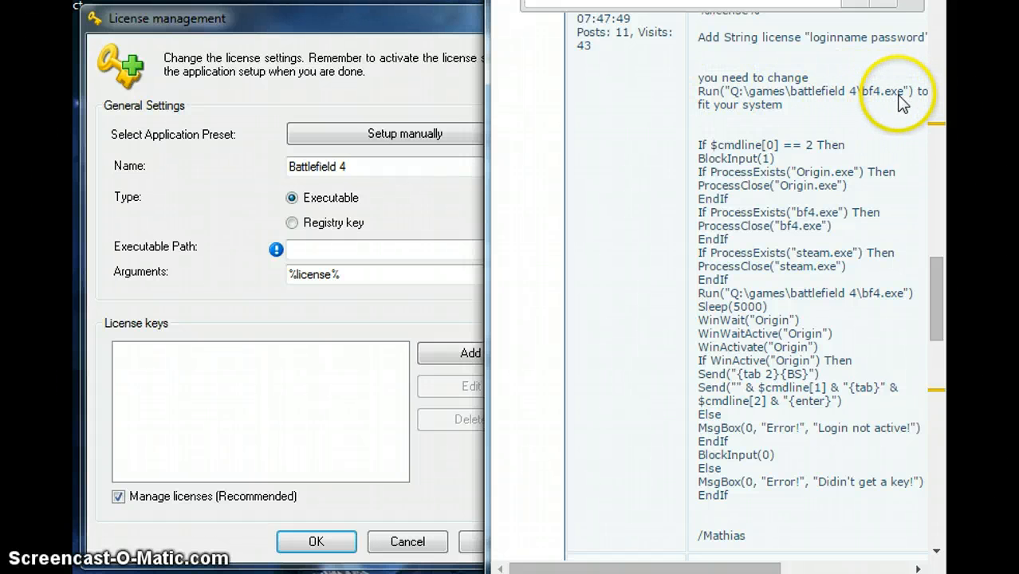
{"action": "left_click", "coordinate": [315, 250]}
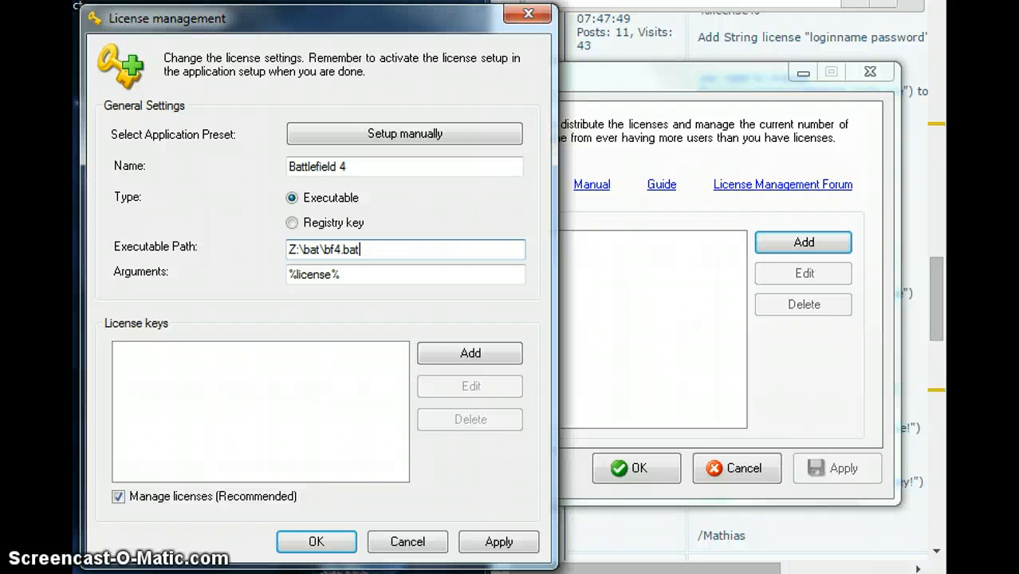
Examine the Origin login script in the forum post, and review the executable path and arguments of the license setup against it.
{"action": "key", "text": "alt+Tab"}
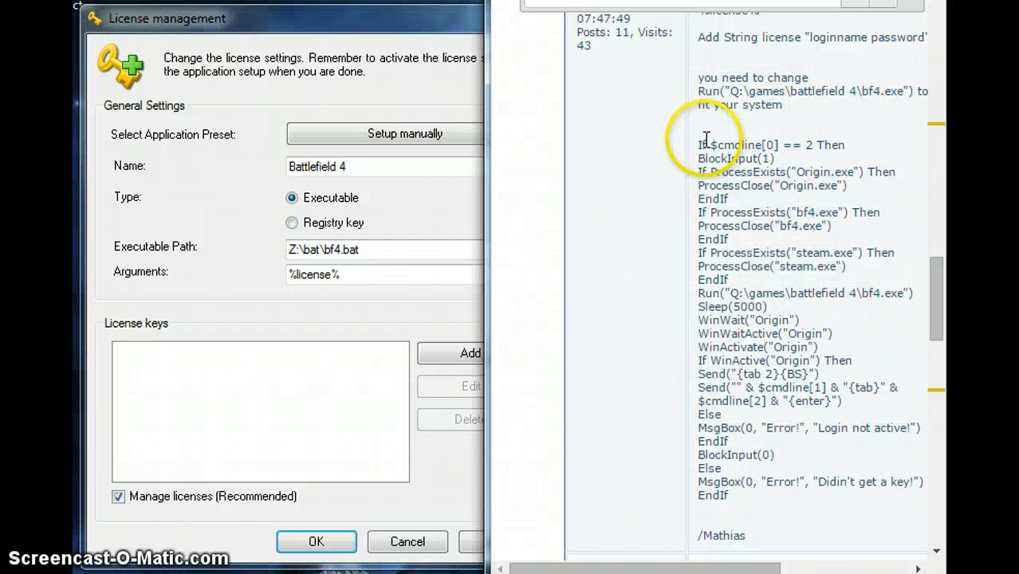
{"action": "left_click_drag", "start_coordinate": [763, 514], "coordinate": [700, 144]}
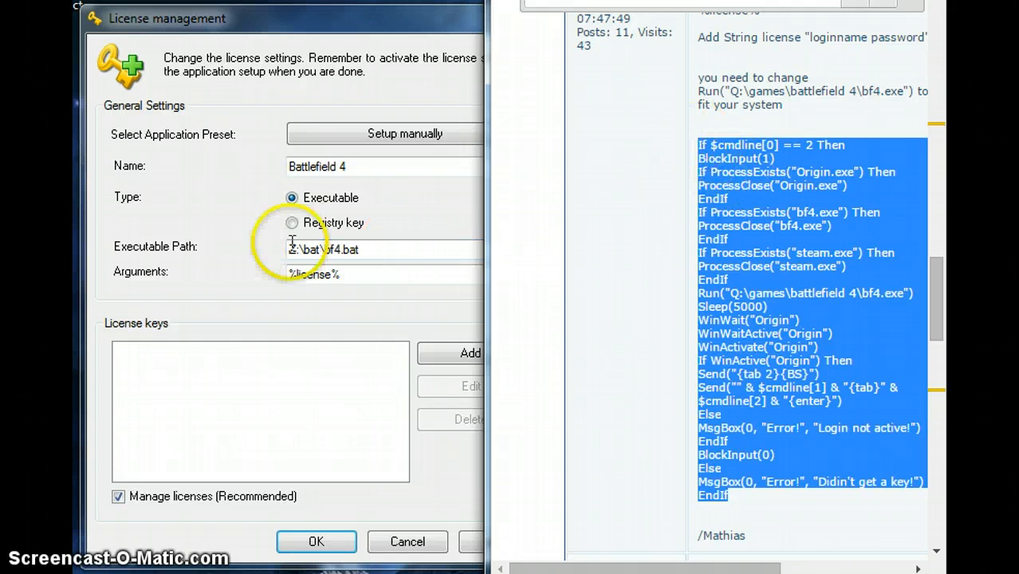
{"action": "double_click", "coordinate": [381, 252]}
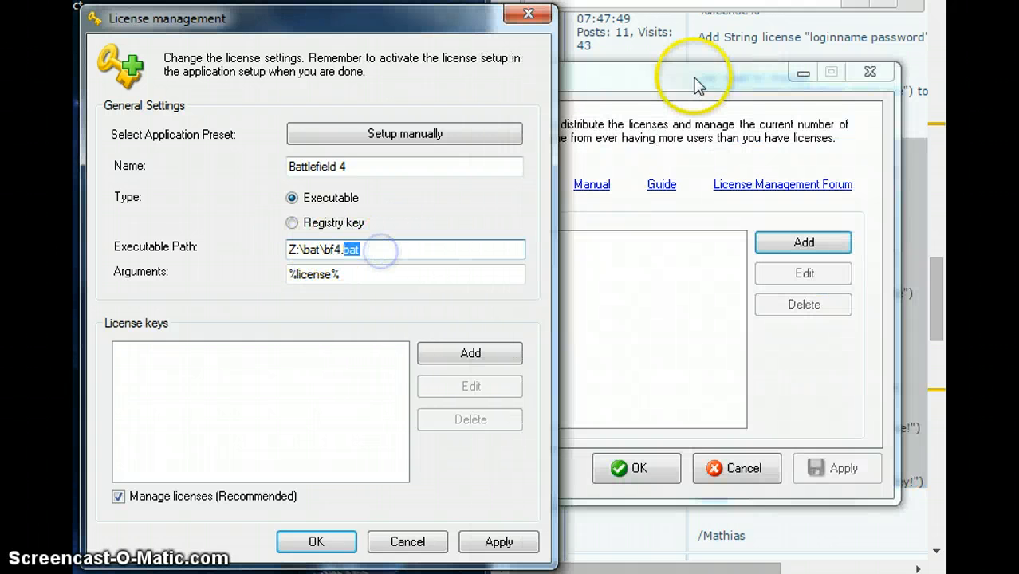
{"action": "left_click", "coordinate": [733, 50]}
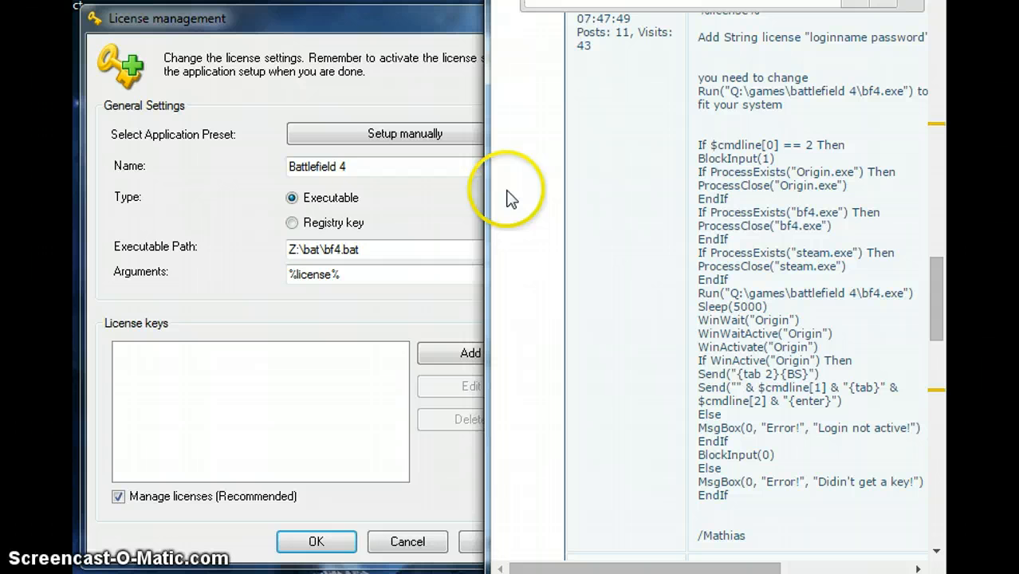
{"action": "left_click", "coordinate": [306, 403]}
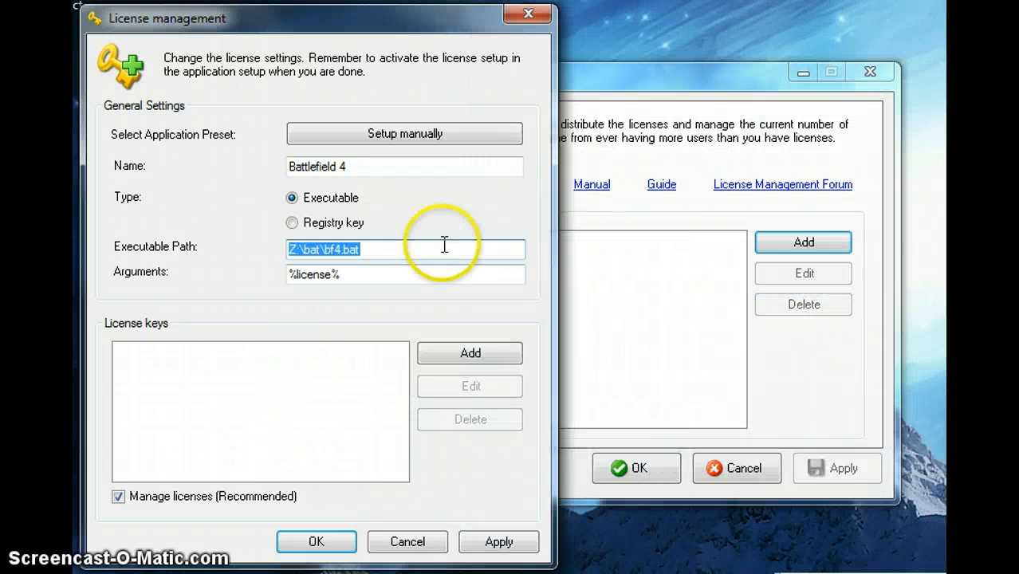
{"action": "left_click", "coordinate": [443, 244]}
{"action": "left_click_drag", "start_coordinate": [373, 252], "coordinate": [193, 245]}
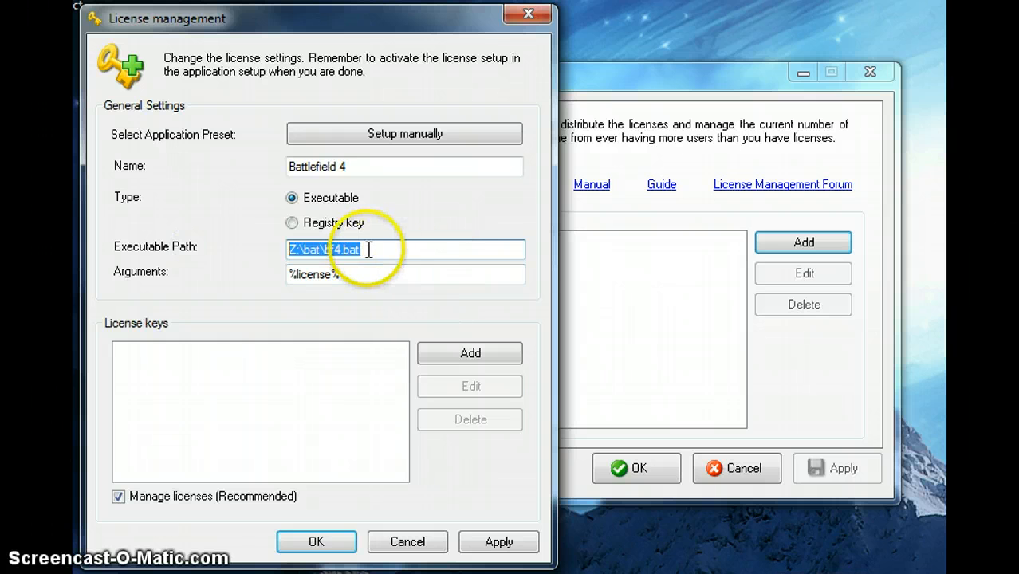
{"action": "left_click_drag", "start_coordinate": [371, 275], "coordinate": [235, 275]}
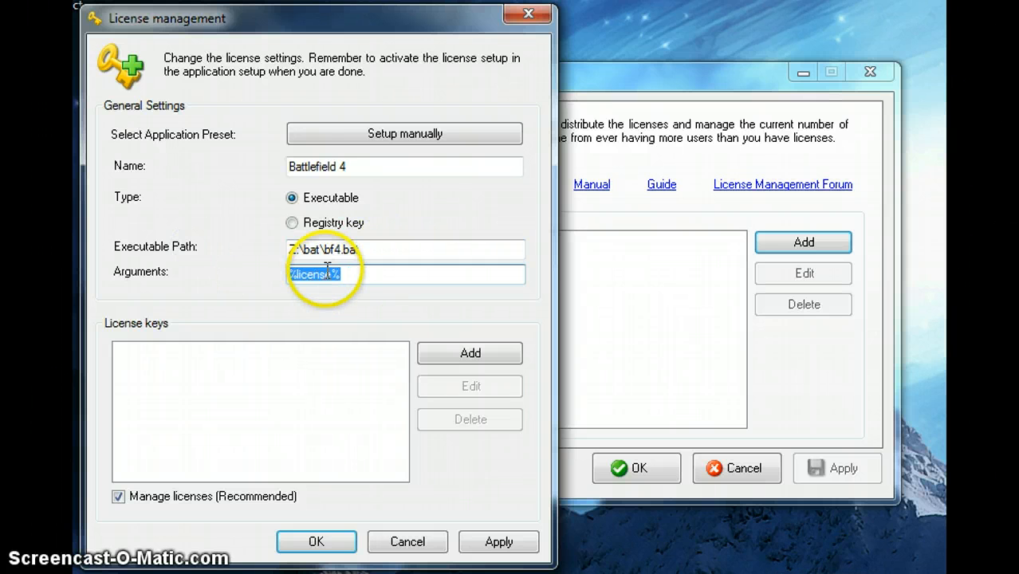
{"action": "left_click", "coordinate": [243, 388]}
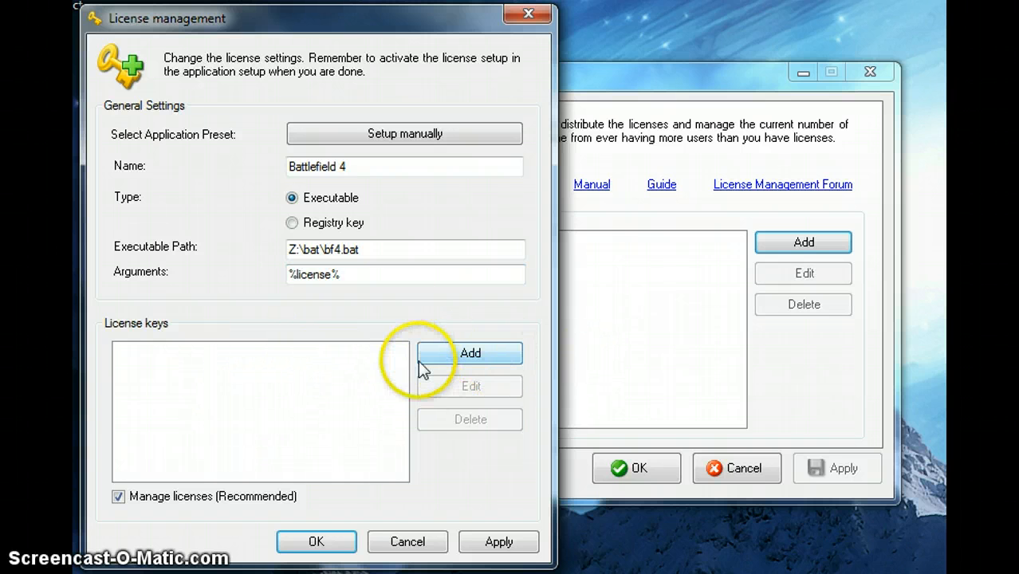
Add a license key of type String to the Battlefield 4 license setup, entering the key.
{"action": "left_click", "coordinate": [481, 355]}
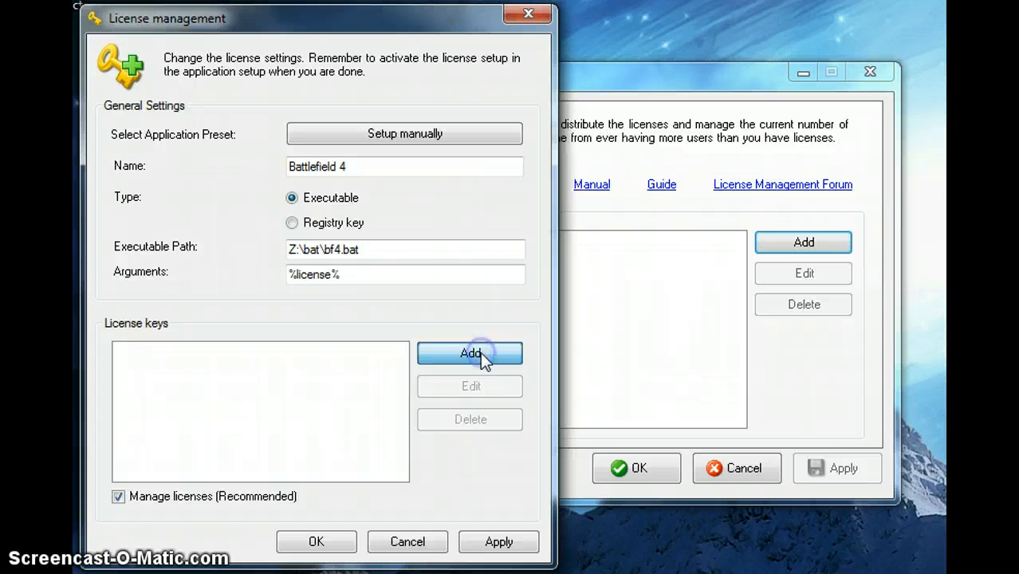
{"action": "left_click_drag", "start_coordinate": [301, 105], "coordinate": [733, 75]}
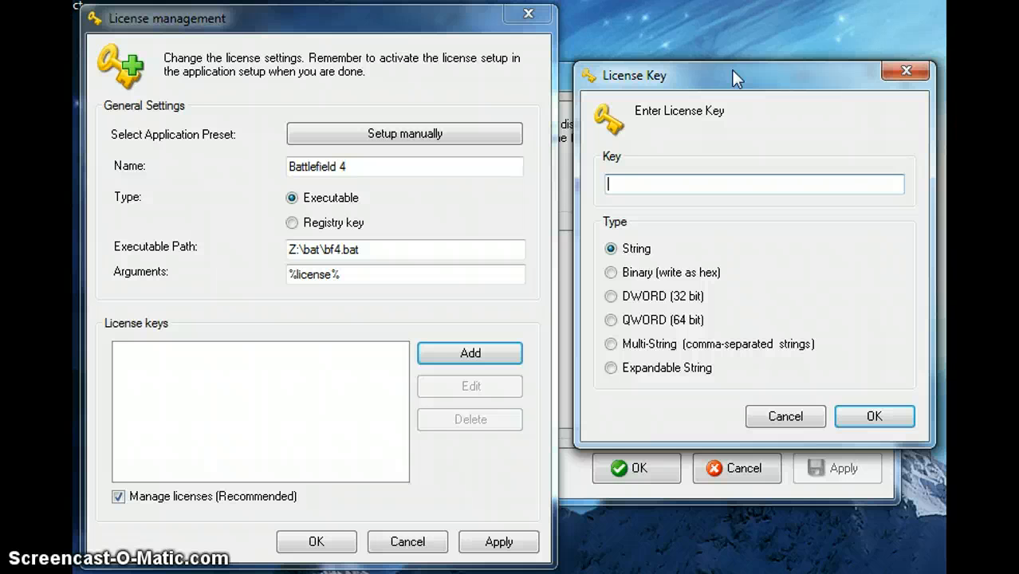
{"action": "type", "text": "555-5555-5555-5555-5555"}
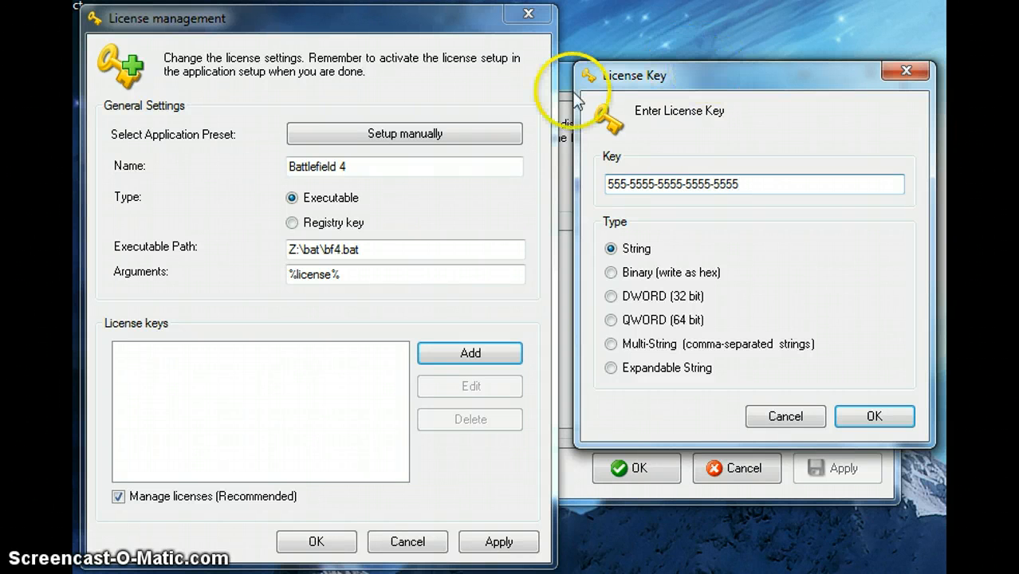
{"action": "left_click", "coordinate": [867, 418]}
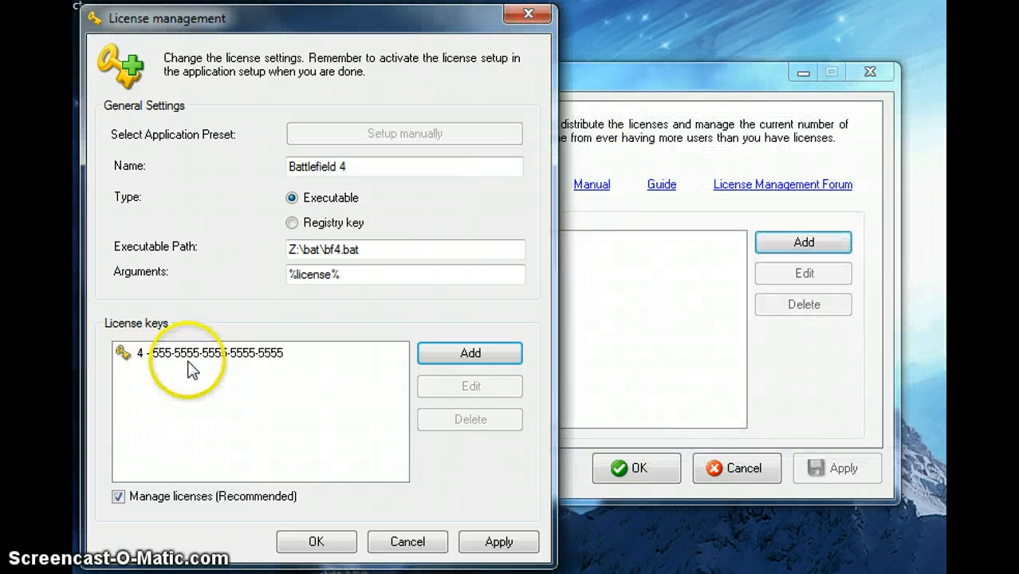
Copy the existing license key, and add a second String license key from it with changed ending digits.
{"action": "left_click", "coordinate": [494, 354]}
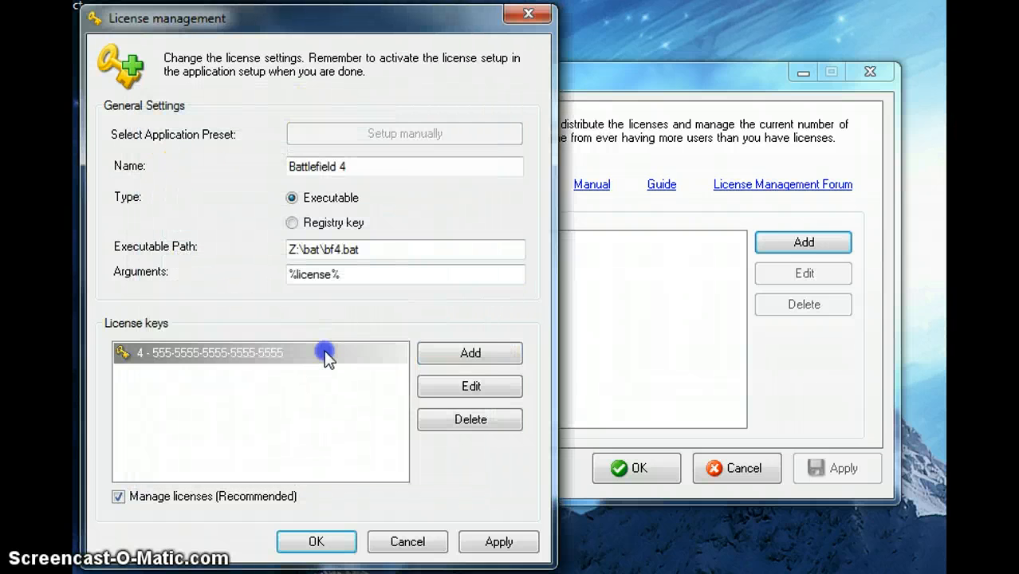
{"action": "double_click", "coordinate": [325, 355]}
{"action": "key", "text": "ctrl+c"}
{"action": "left_click", "coordinate": [428, 446]}
{"action": "left_click", "coordinate": [481, 356]}
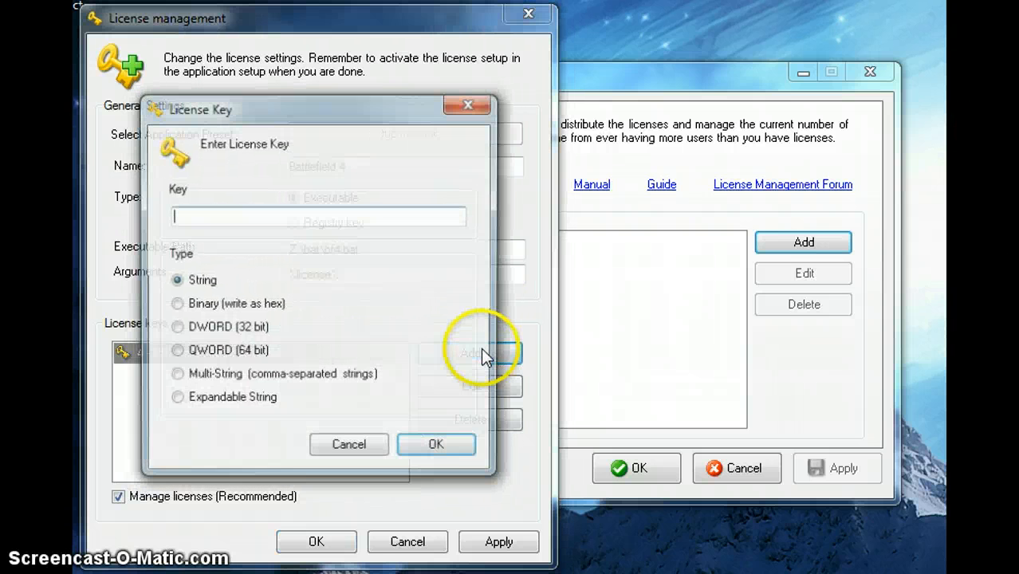
{"action": "key", "text": "ctrl+v"}
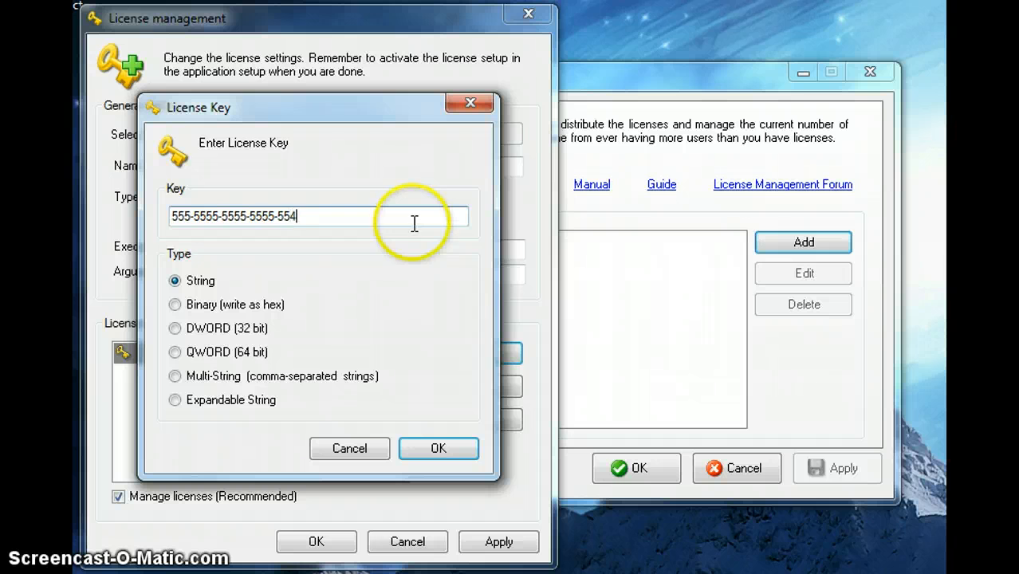
{"action": "left_click", "coordinate": [435, 445]}
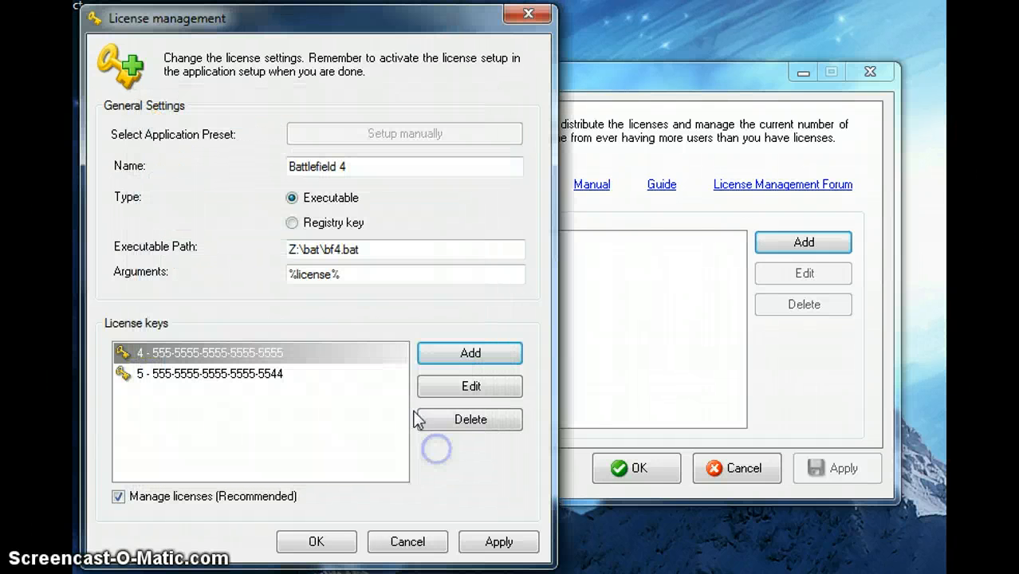
Select each of the two license keys in turn, and switch Manage licenses off and on again.
{"action": "left_click", "coordinate": [273, 371]}
{"action": "left_click", "coordinate": [289, 353]}
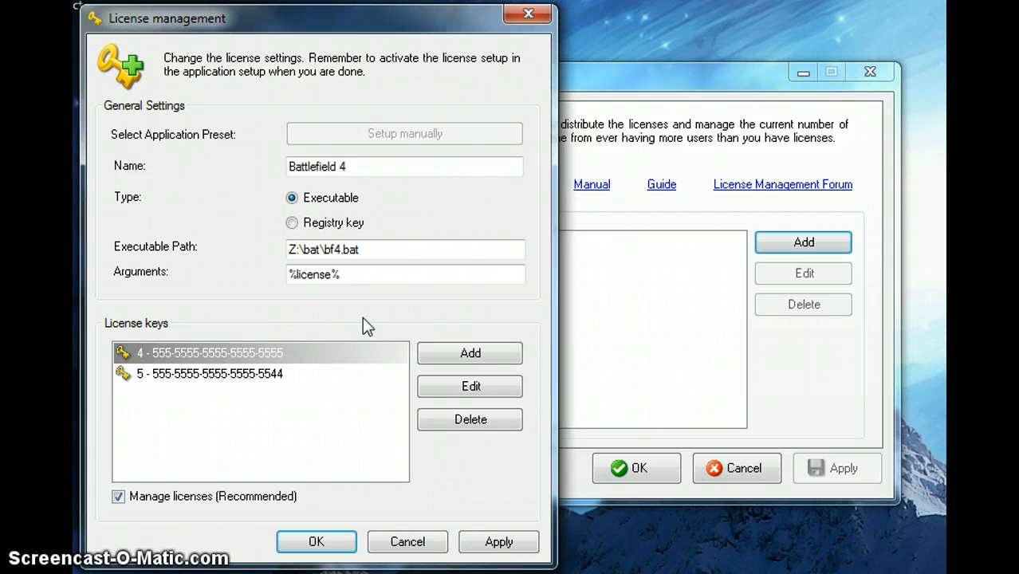
{"action": "left_click", "coordinate": [329, 374]}
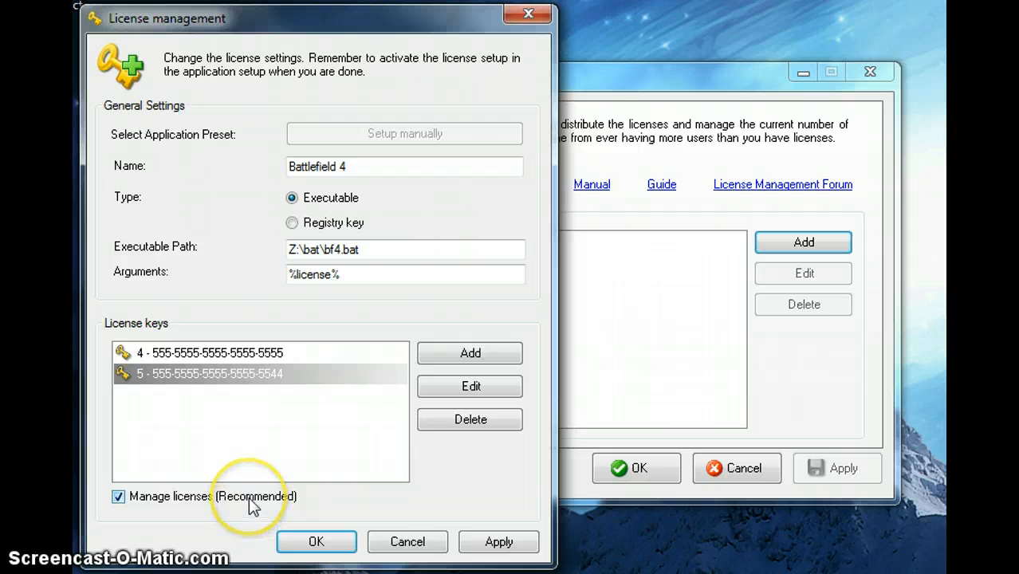
{"action": "left_click", "coordinate": [190, 491]}
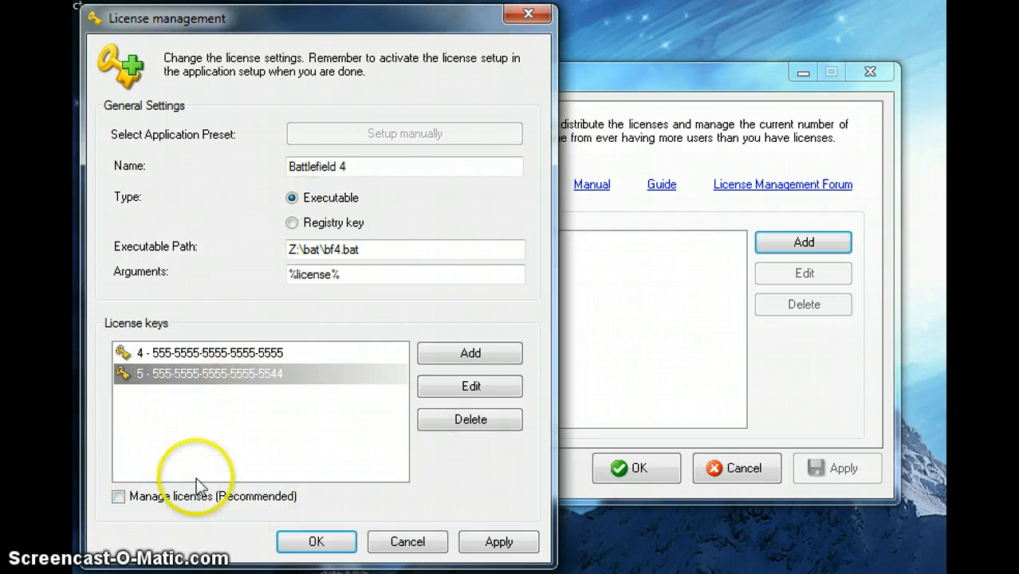
{"action": "left_click", "coordinate": [269, 501]}
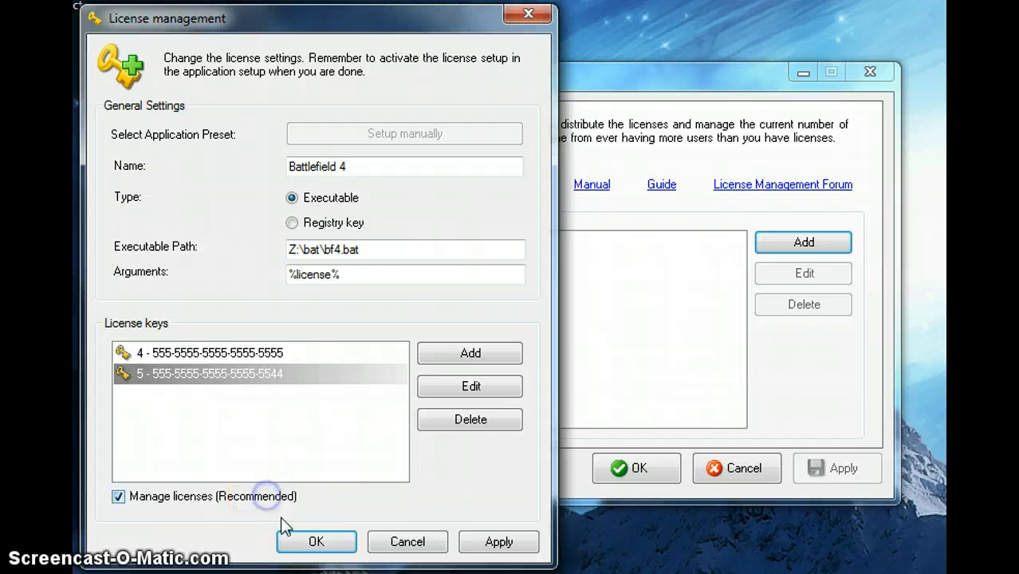
Save the Battlefield 4 license setup, and open the League of Legends application settings from the Action games category.
{"action": "left_click", "coordinate": [318, 543]}
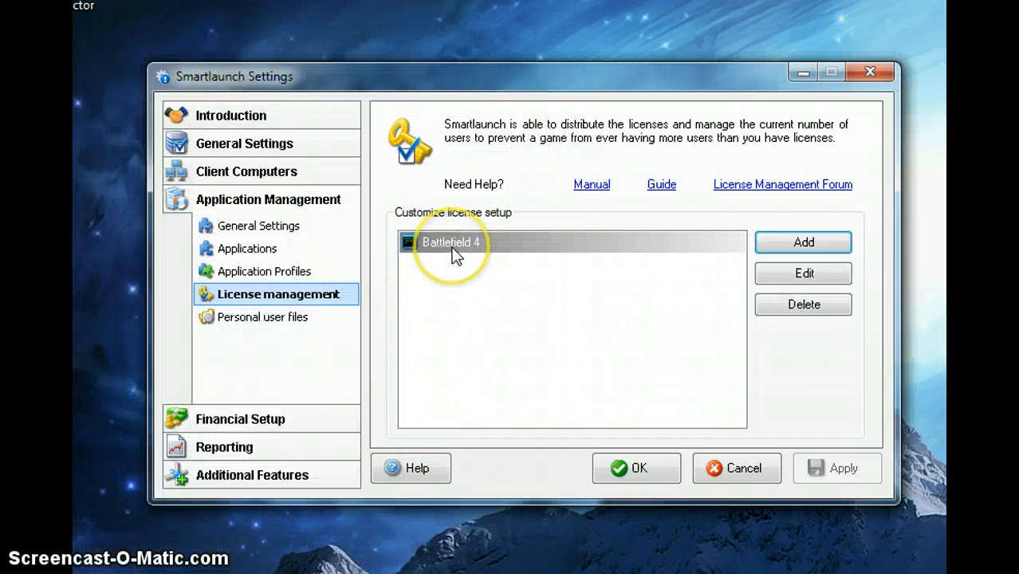
{"action": "left_click", "coordinate": [303, 271]}
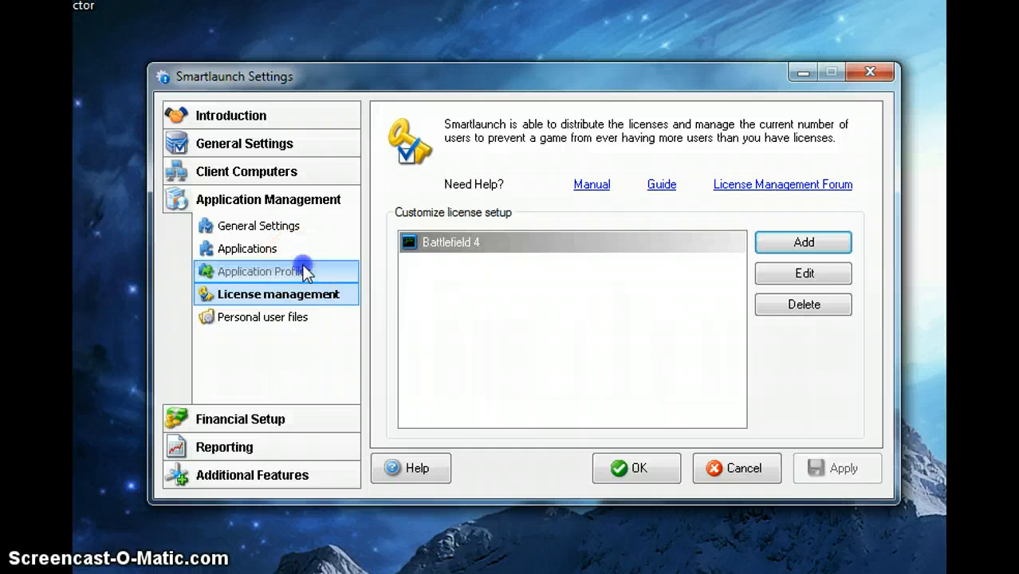
{"action": "left_click", "coordinate": [264, 248]}
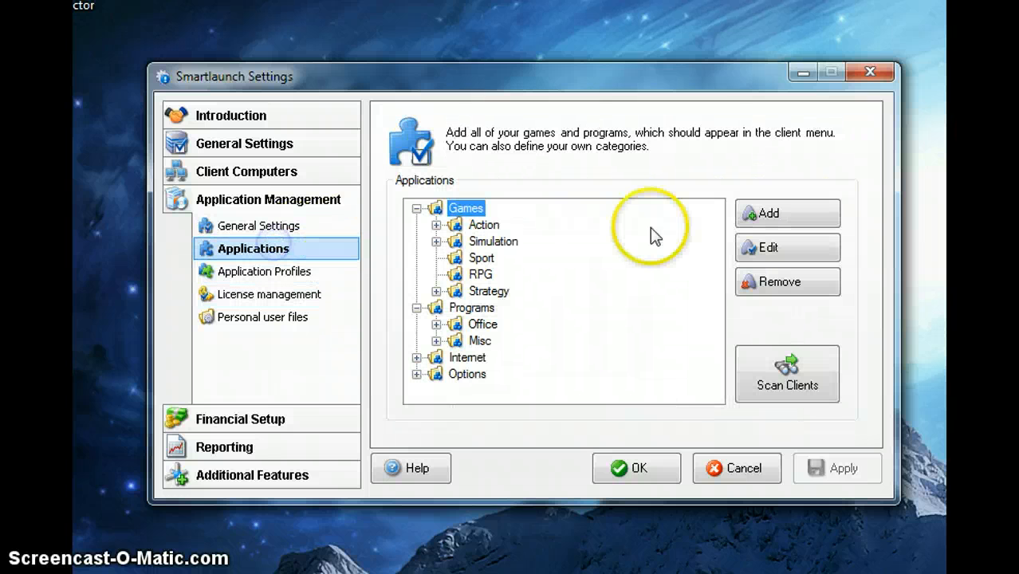
{"action": "double_click", "coordinate": [484, 225]}
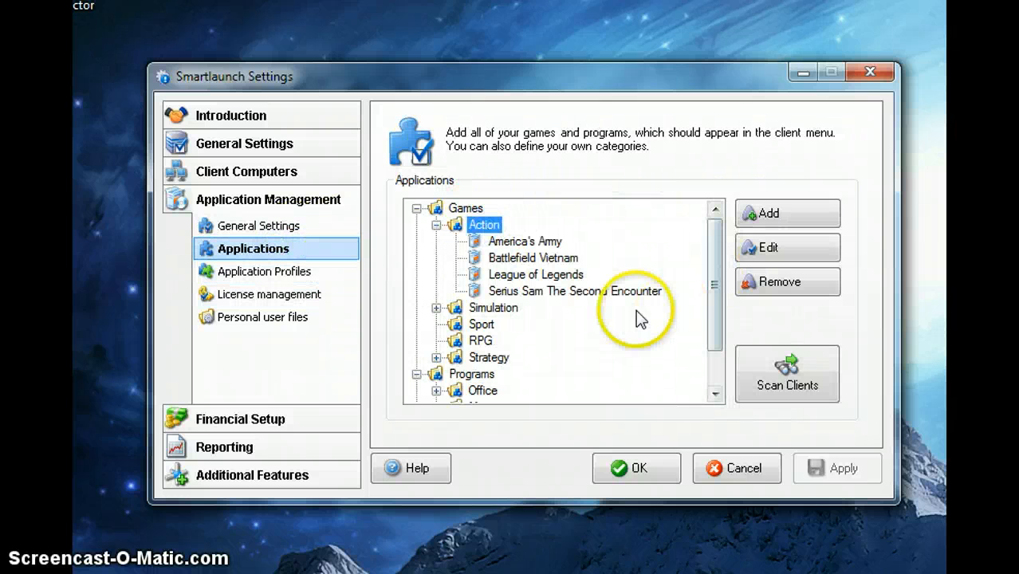
{"action": "double_click", "coordinate": [556, 274]}
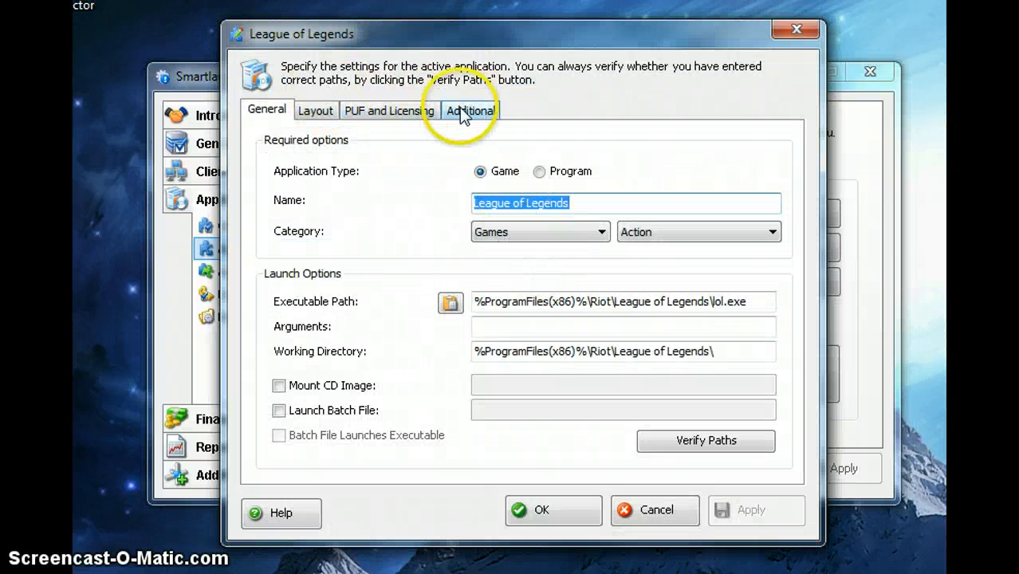
Assign the Battlefield 4 license setup to League of Legends and apply the change.
{"action": "left_click", "coordinate": [418, 111]}
{"action": "left_click", "coordinate": [590, 259]}
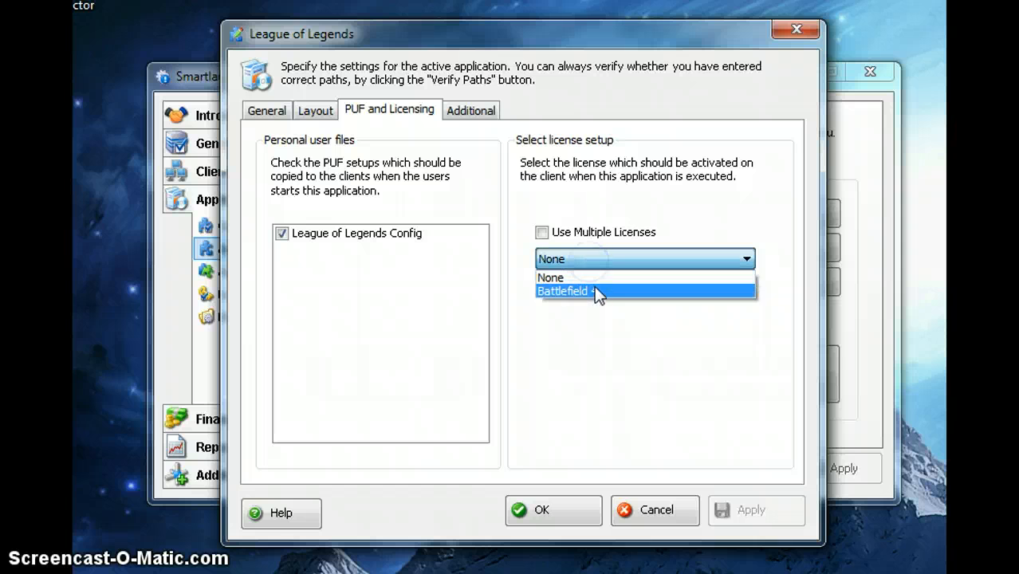
{"action": "left_click", "coordinate": [595, 288]}
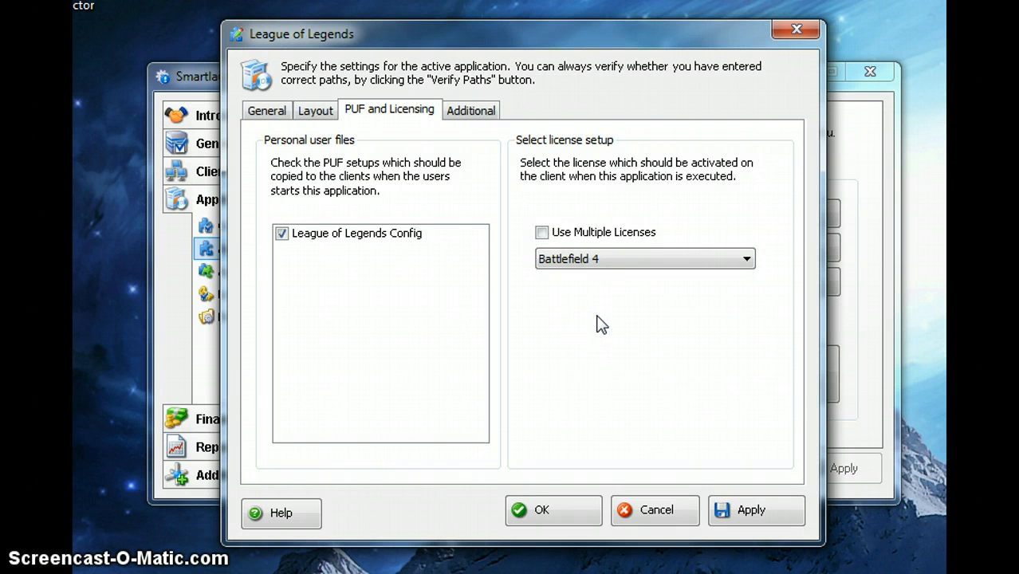
{"action": "left_click", "coordinate": [747, 514]}
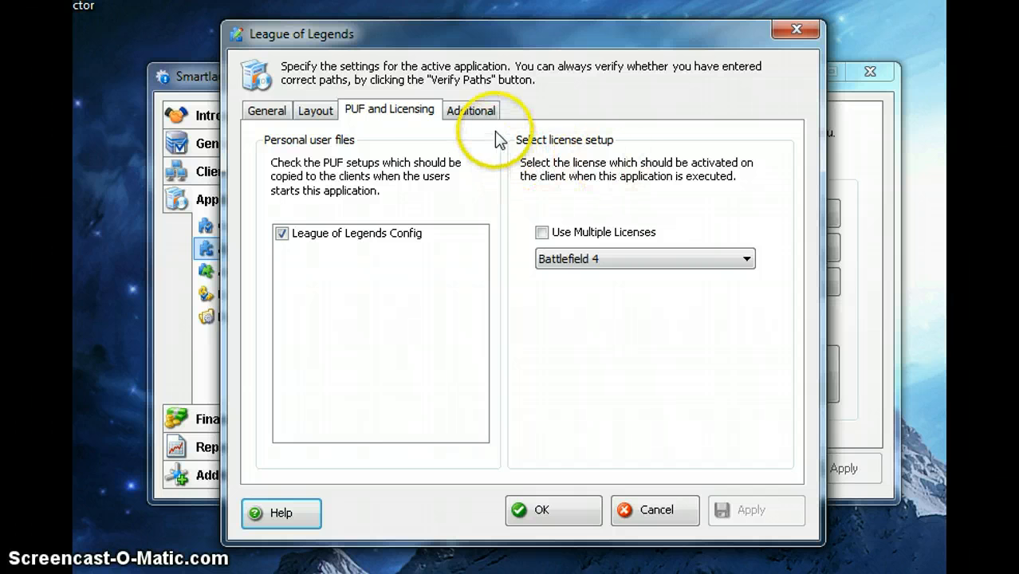
Review the additional termination options and the general options of League of Legends, switching Fullscreen Application on and off again.
{"action": "left_click", "coordinate": [478, 113]}
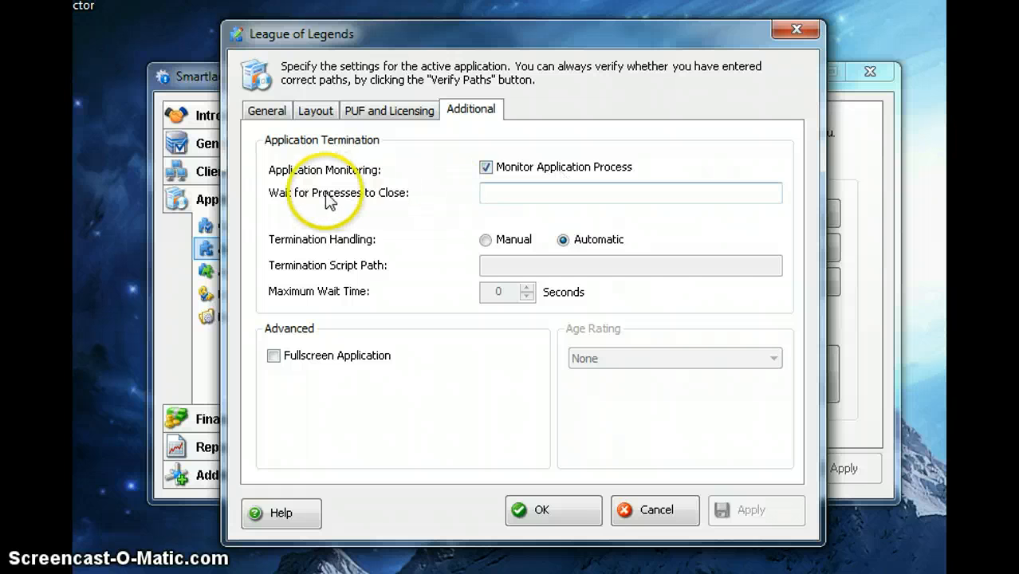
{"action": "left_click", "coordinate": [506, 192]}
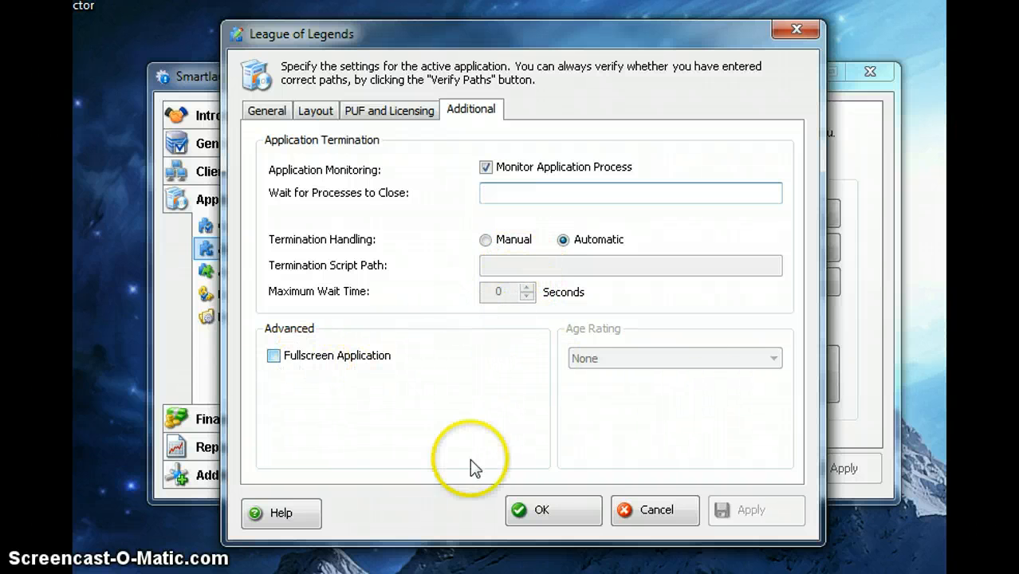
{"action": "left_click", "coordinate": [327, 362]}
{"action": "left_click", "coordinate": [329, 360]}
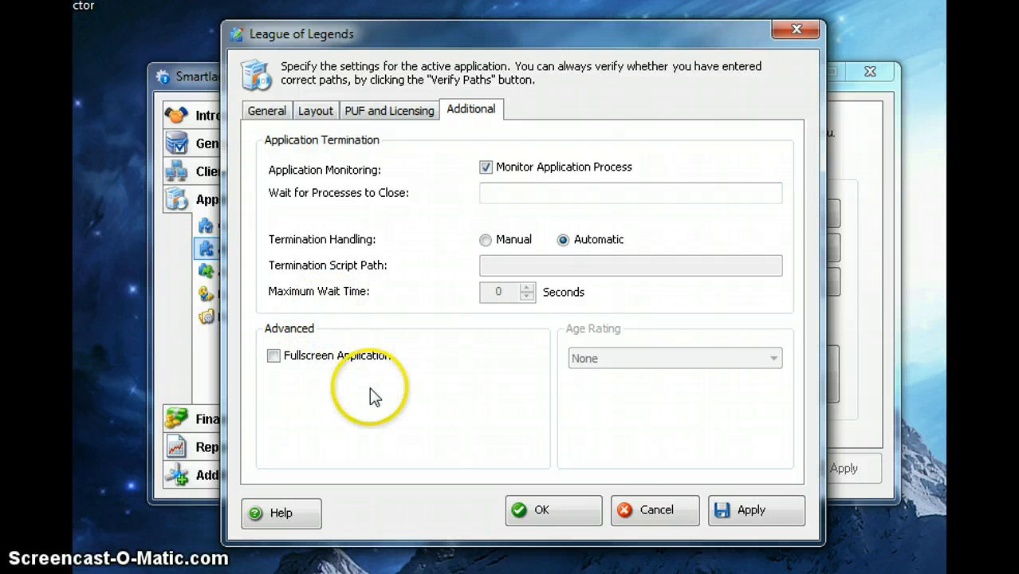
{"action": "left_click", "coordinate": [268, 112]}
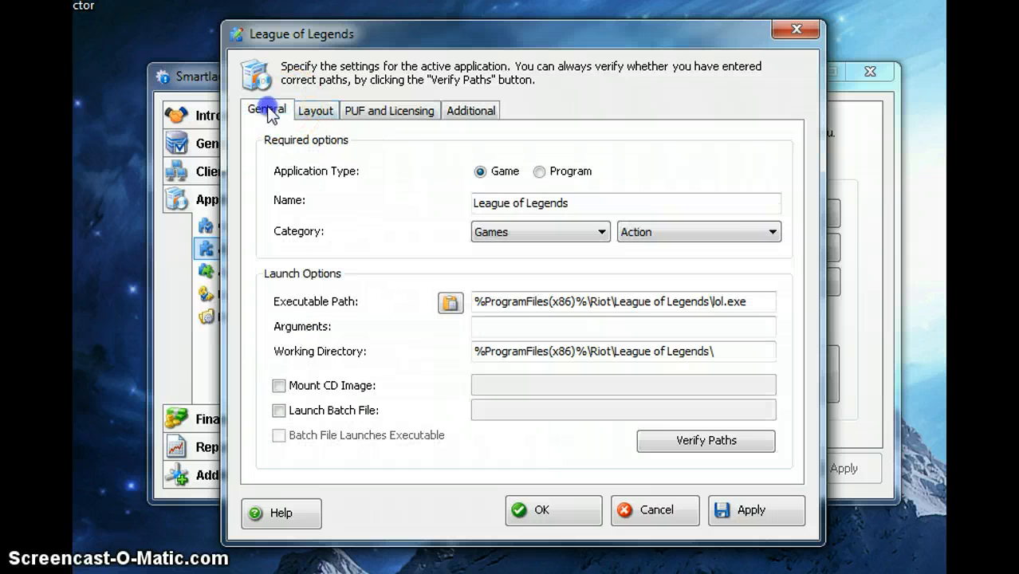
{"action": "left_click", "coordinate": [465, 110]}
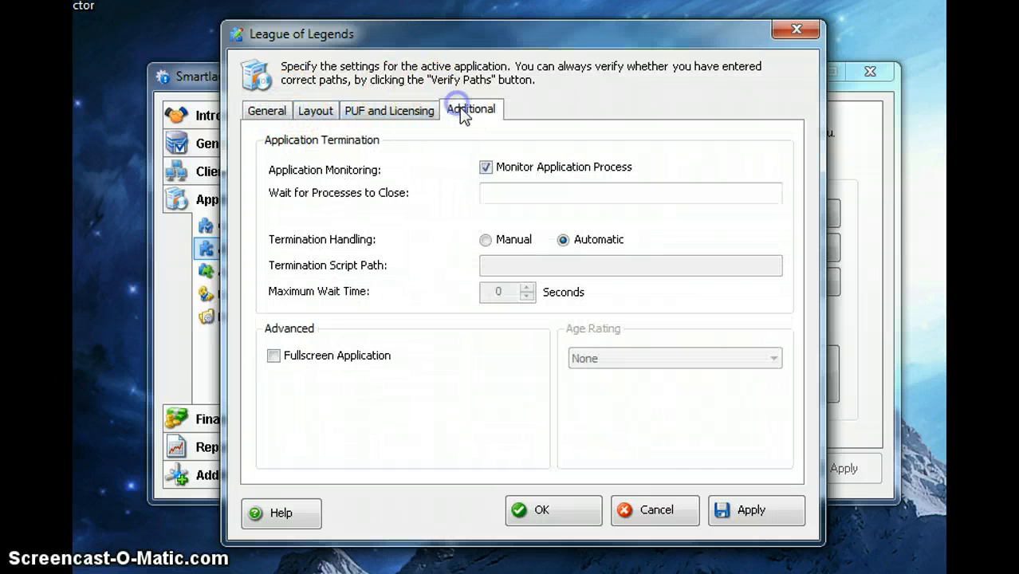
Apply and save the League of Legends application settings, and close Smartlaunch Settings with the changes accepted.
{"action": "mouse_move", "coordinate": [660, 508]}
{"action": "left_mouse_down"}
{"action": "mouse_move", "coordinate": [594, 498]}
{"action": "mouse_move", "coordinate": [615, 501]}
{"action": "left_mouse_up"}
{"action": "left_click", "coordinate": [753, 509]}
{"action": "left_click", "coordinate": [556, 511]}
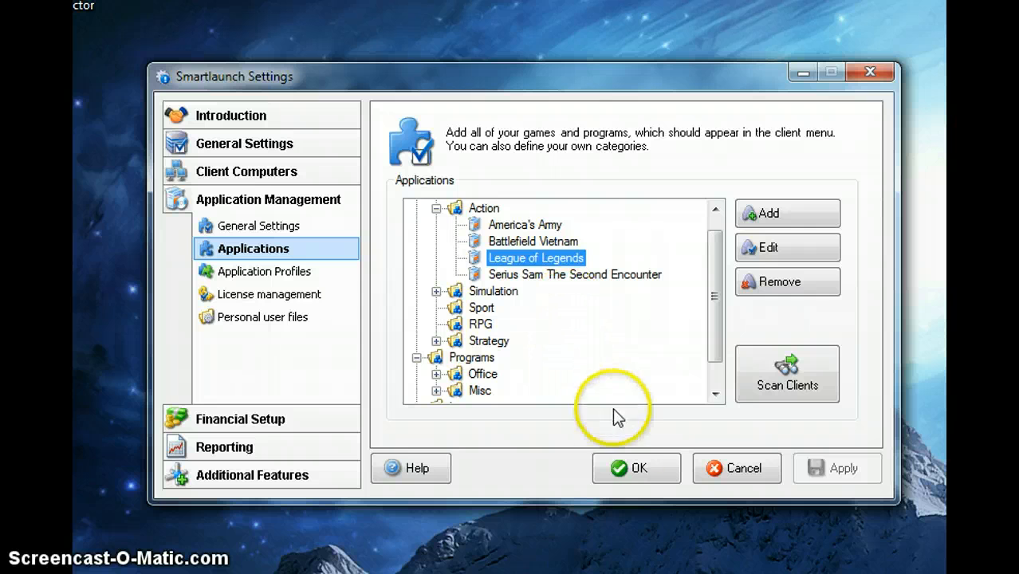
{"action": "left_click", "coordinate": [630, 470]}
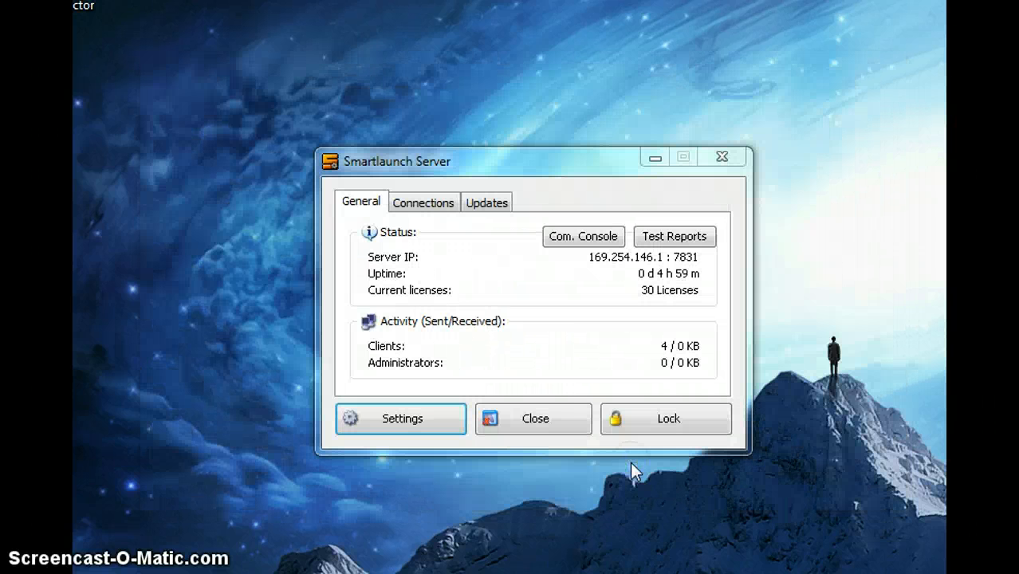